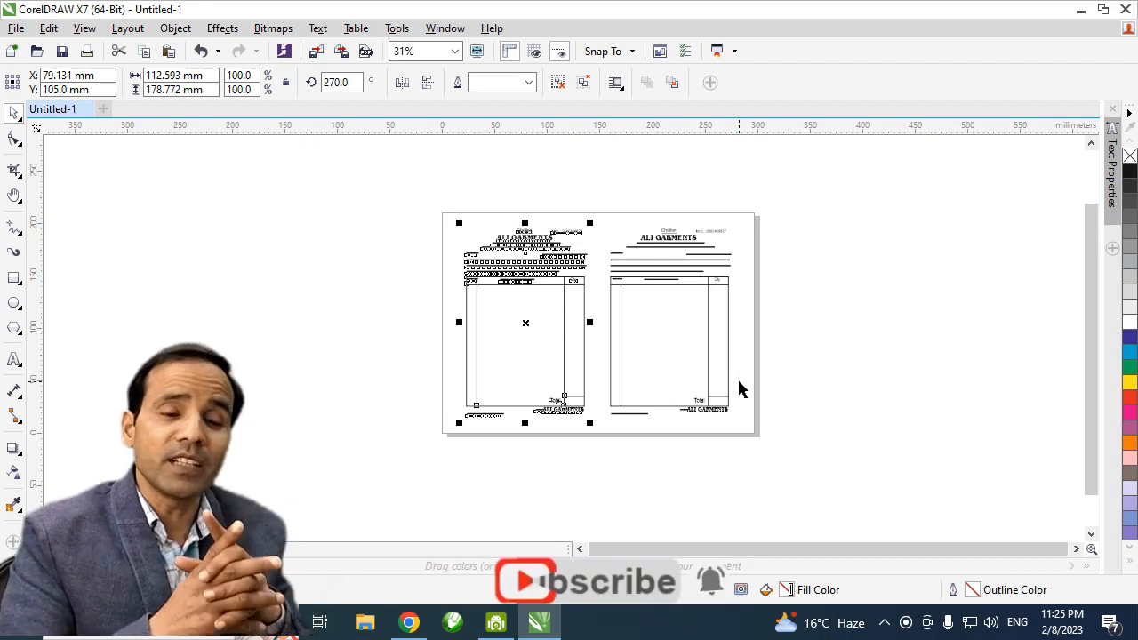
Examine the header, item table and overall layout of the two side-by-side ALI GARMENTS challan forms.
left_click(788, 364)
key("h")
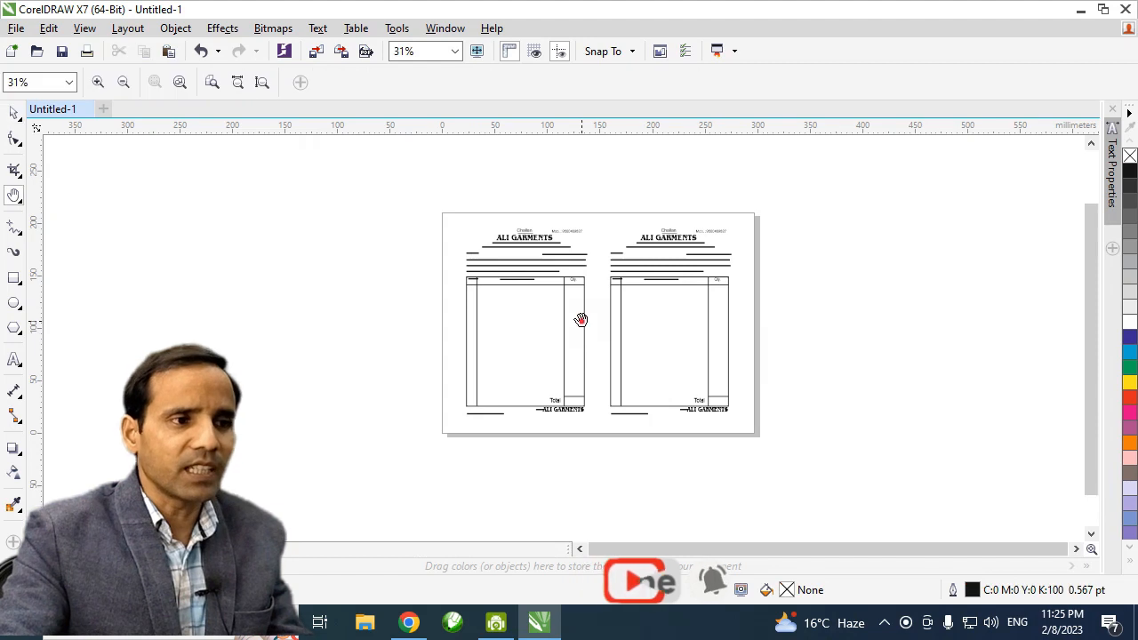
scroll(546, 276, "up", 5)
left_click_drag(492, 269, 547, 430)
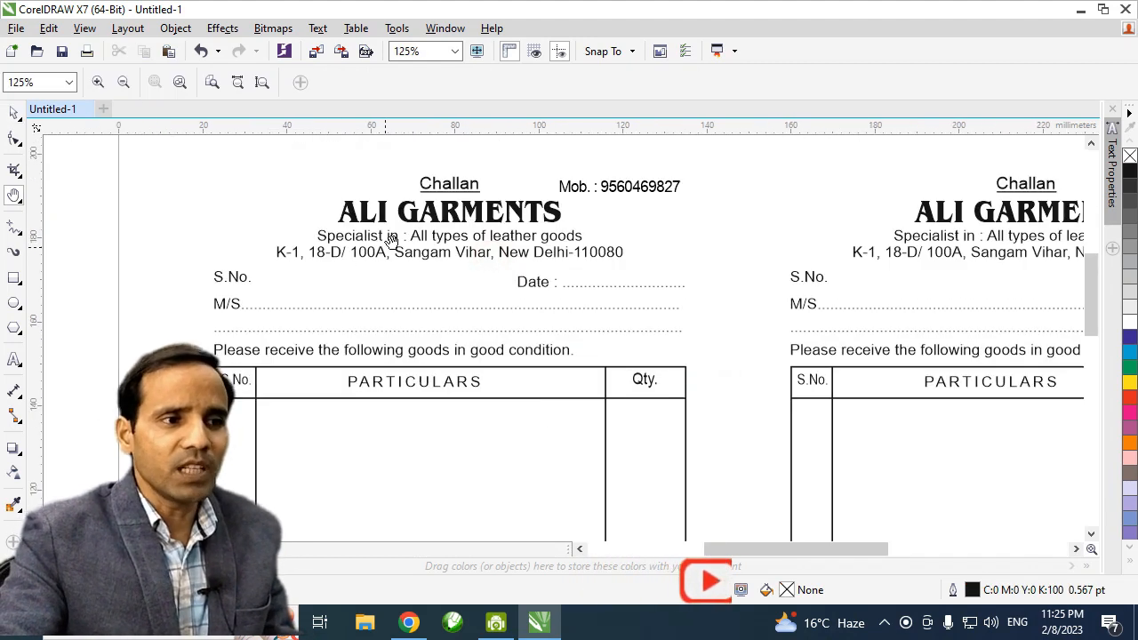
scroll(564, 332, "down", 2)
left_click_drag(578, 387, 561, 300)
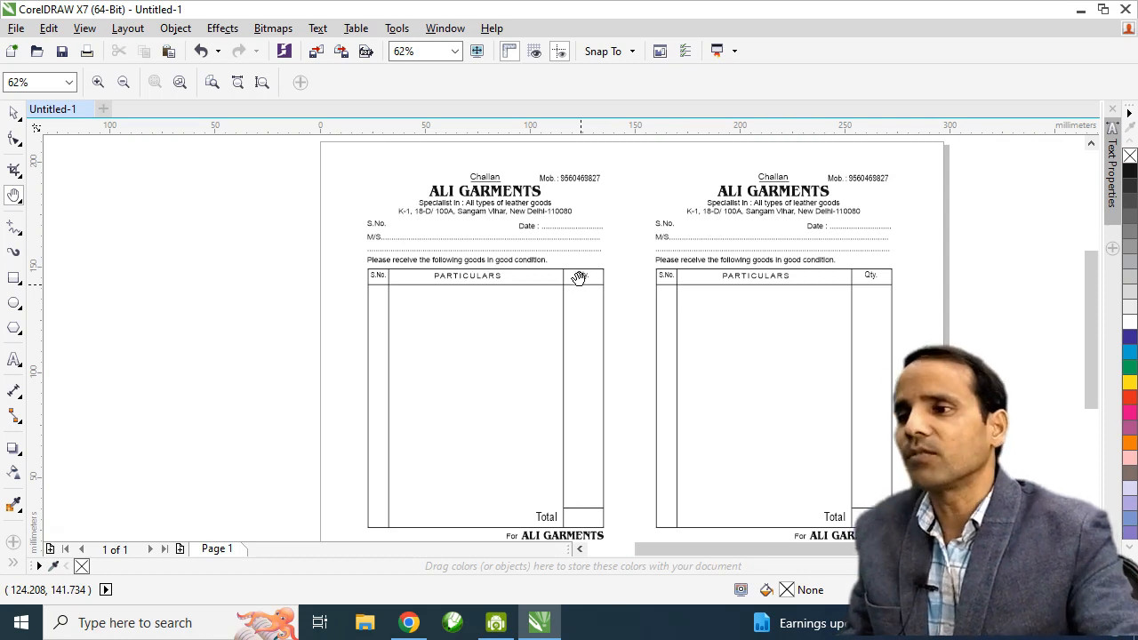
left_click_drag(542, 325, 549, 339)
key("space")
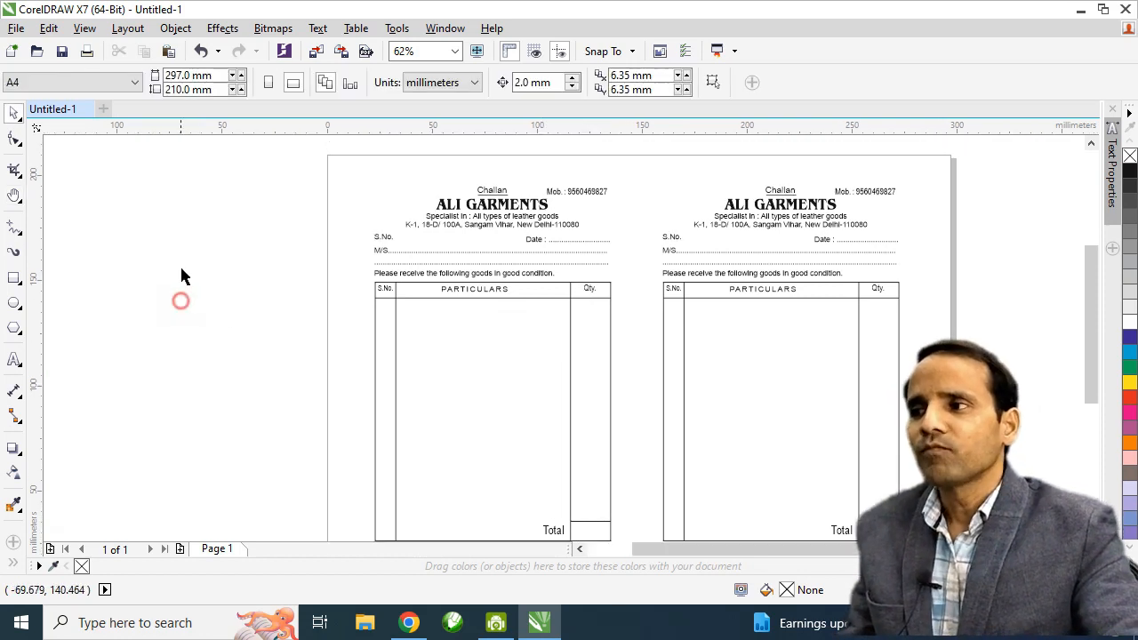
Start a new print merge for the challan page with the option to create new text.
left_click(16, 28)
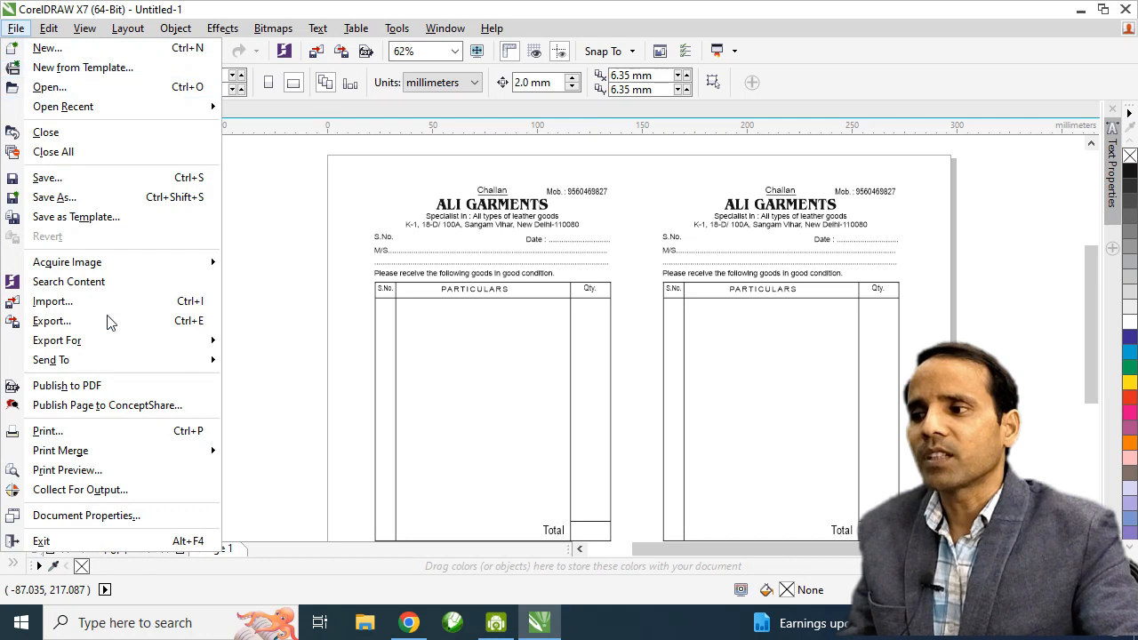
mouse_move(80, 454)
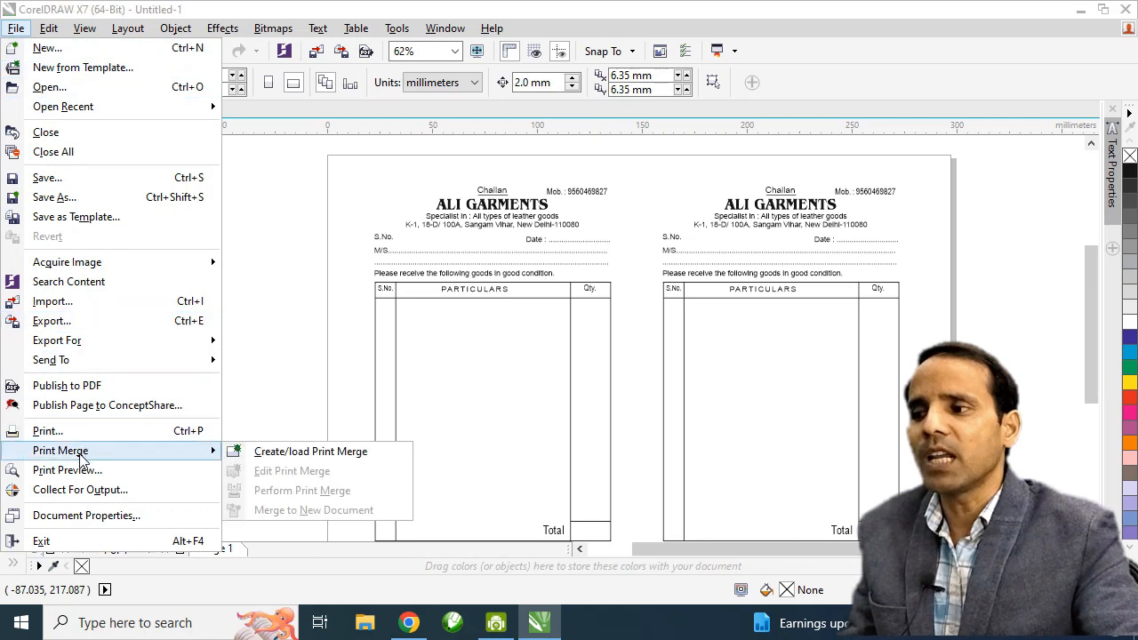
left_click(305, 453)
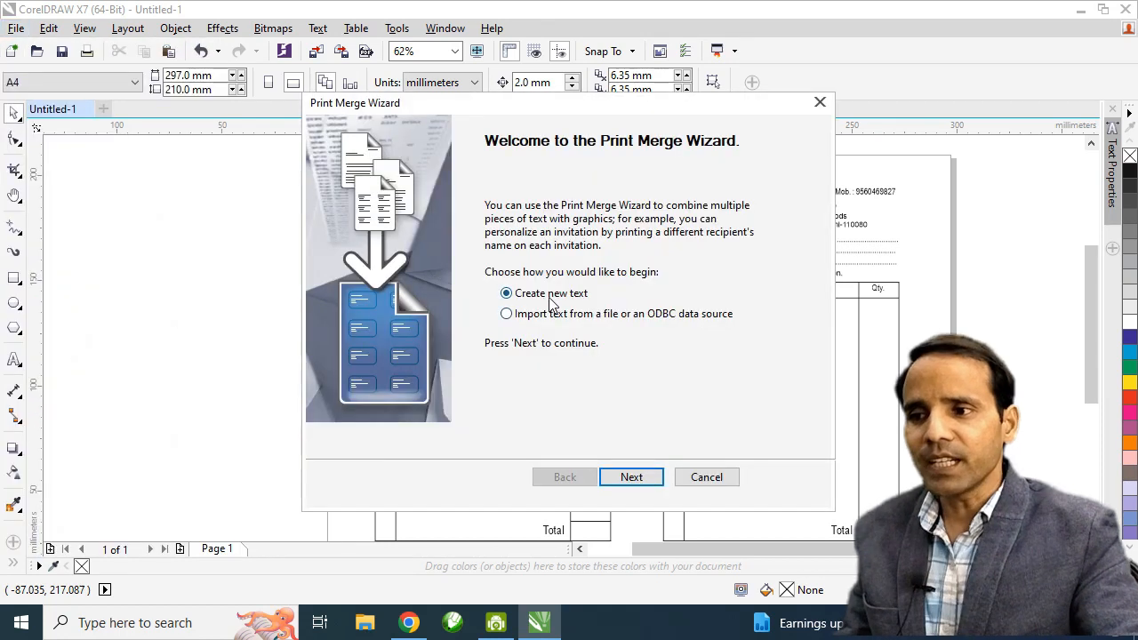
left_click(631, 480)
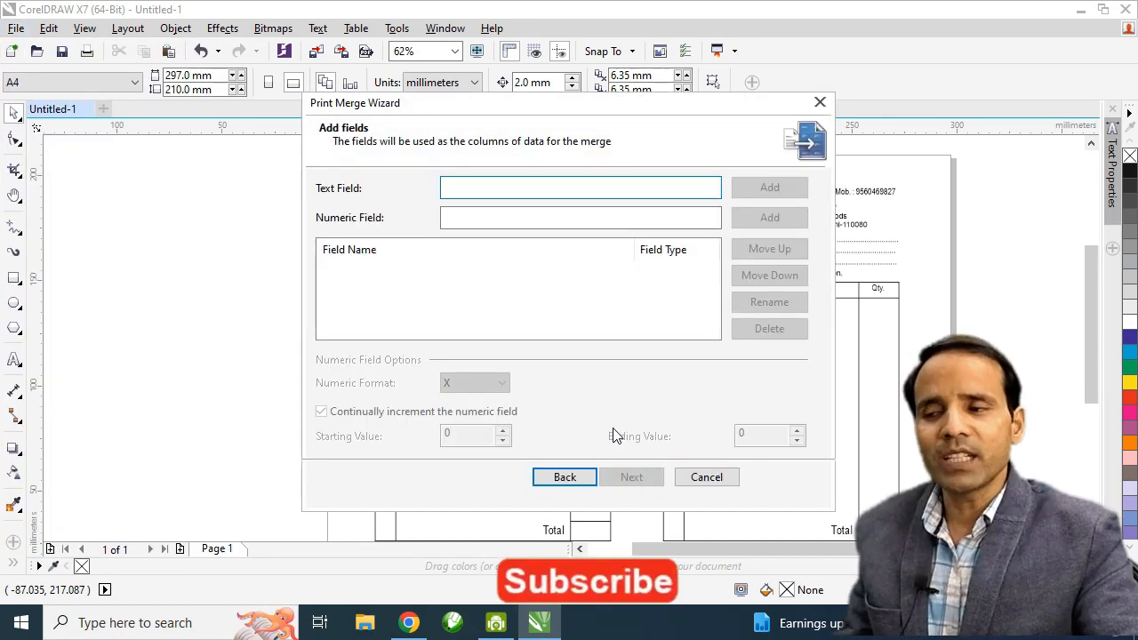
Add two numeric merge fields named S.No.1 and S.No.2.
left_click(479, 188)
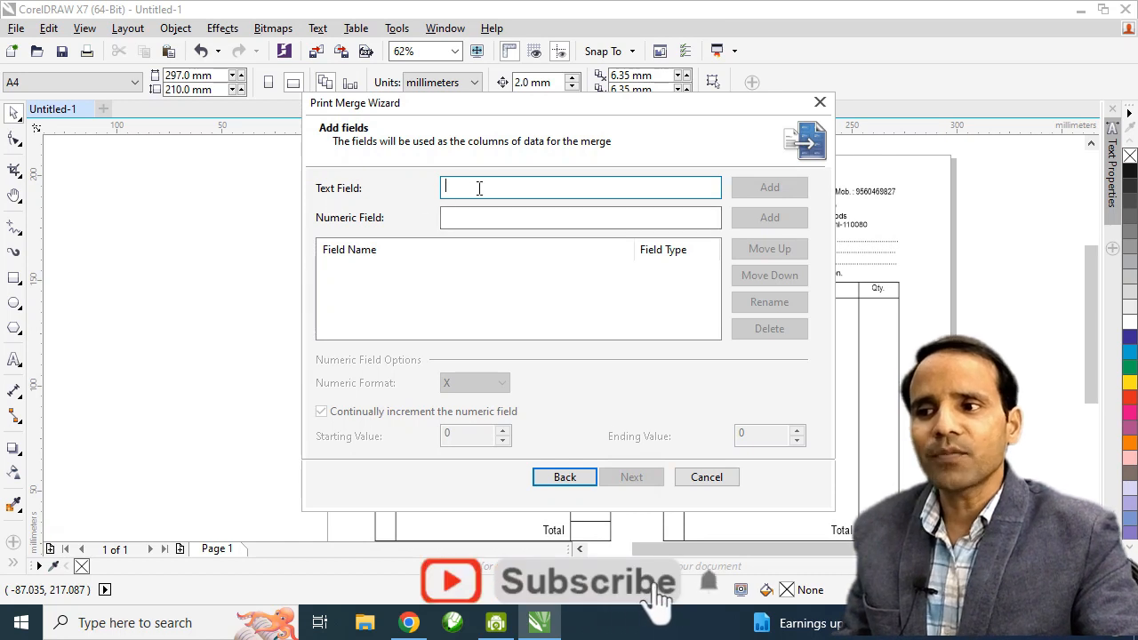
left_click(454, 226)
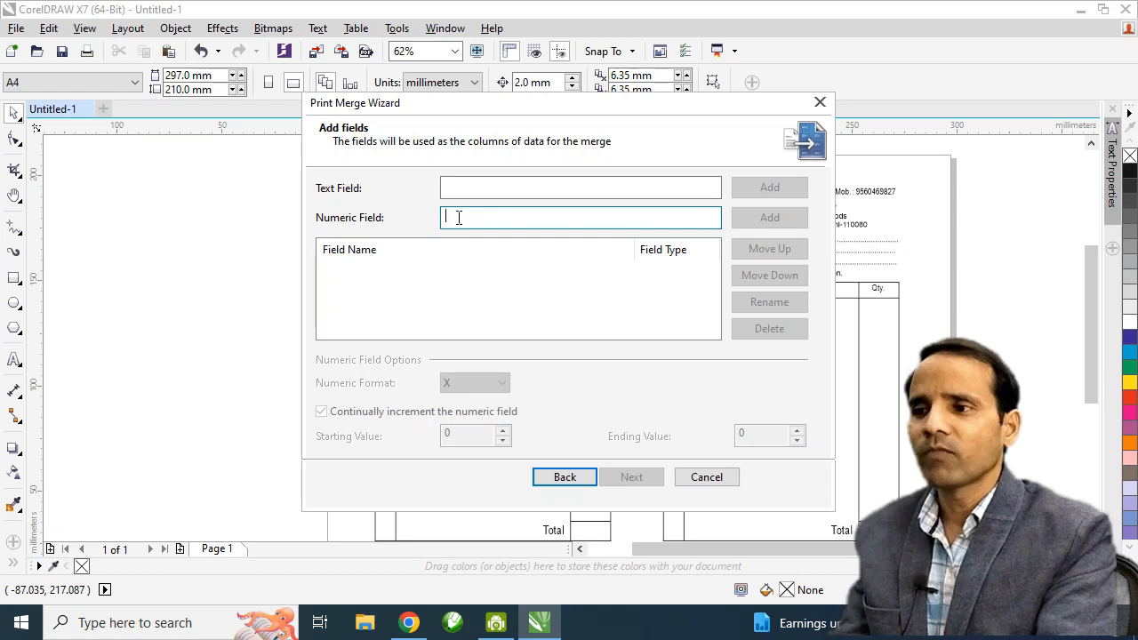
type("S.No.")
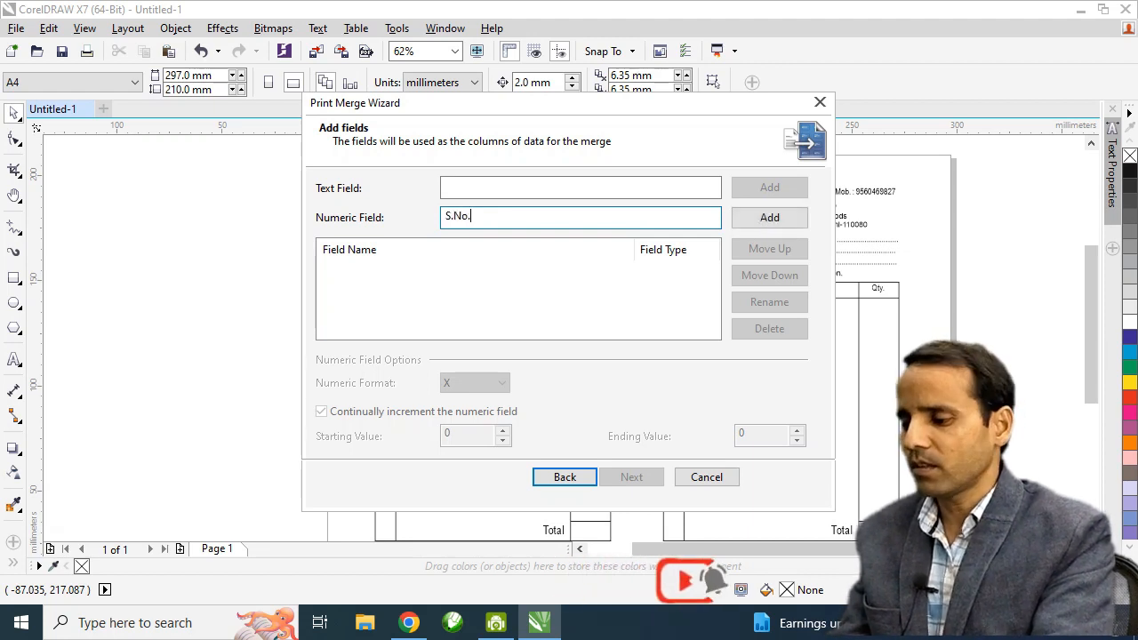
type("1")
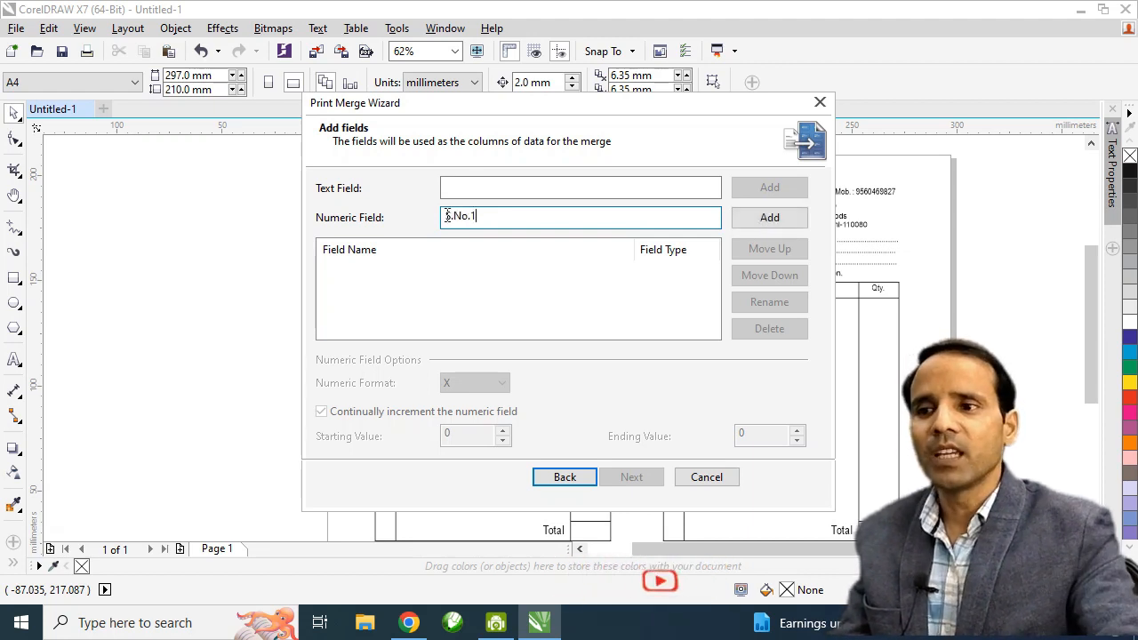
left_click(766, 218)
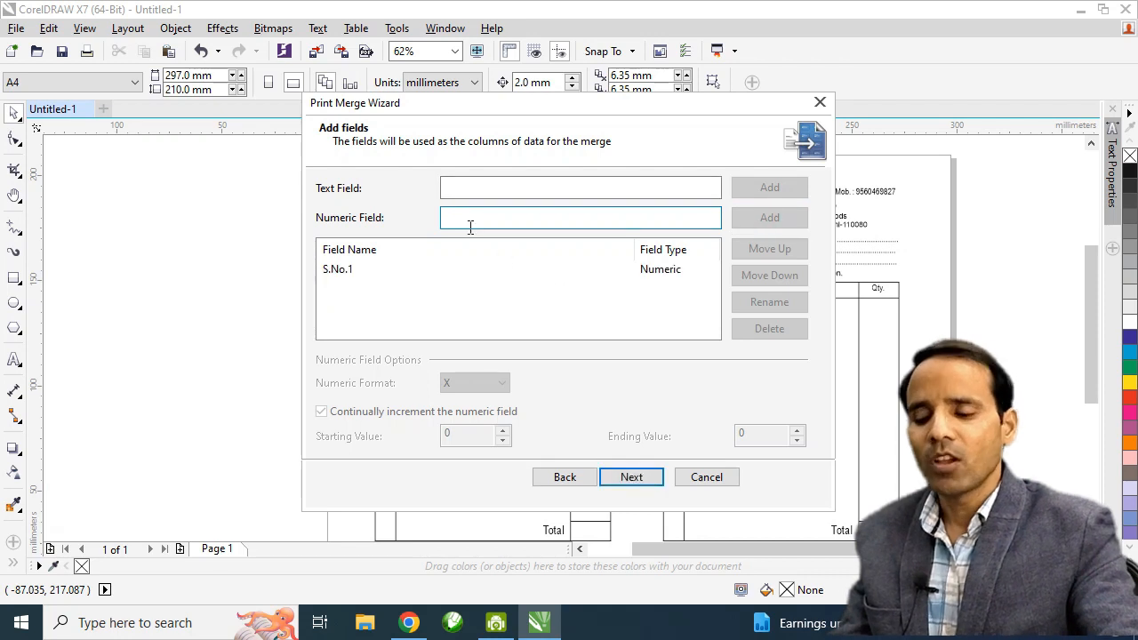
type("S.No.2")
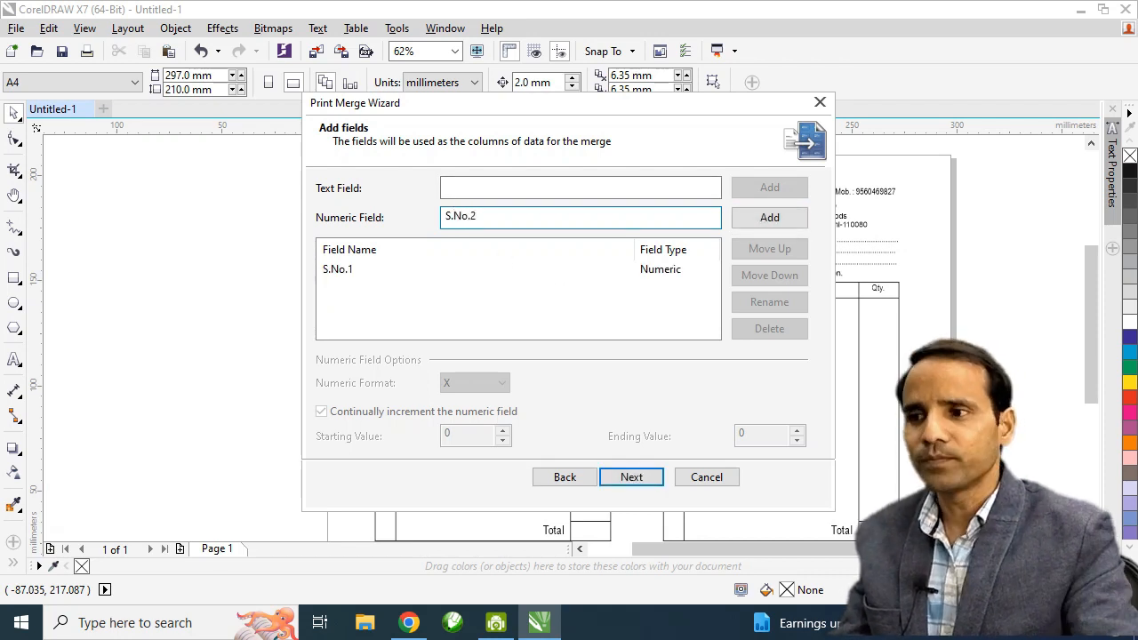
left_click(769, 218)
left_click_drag(680, 106, 400, 116)
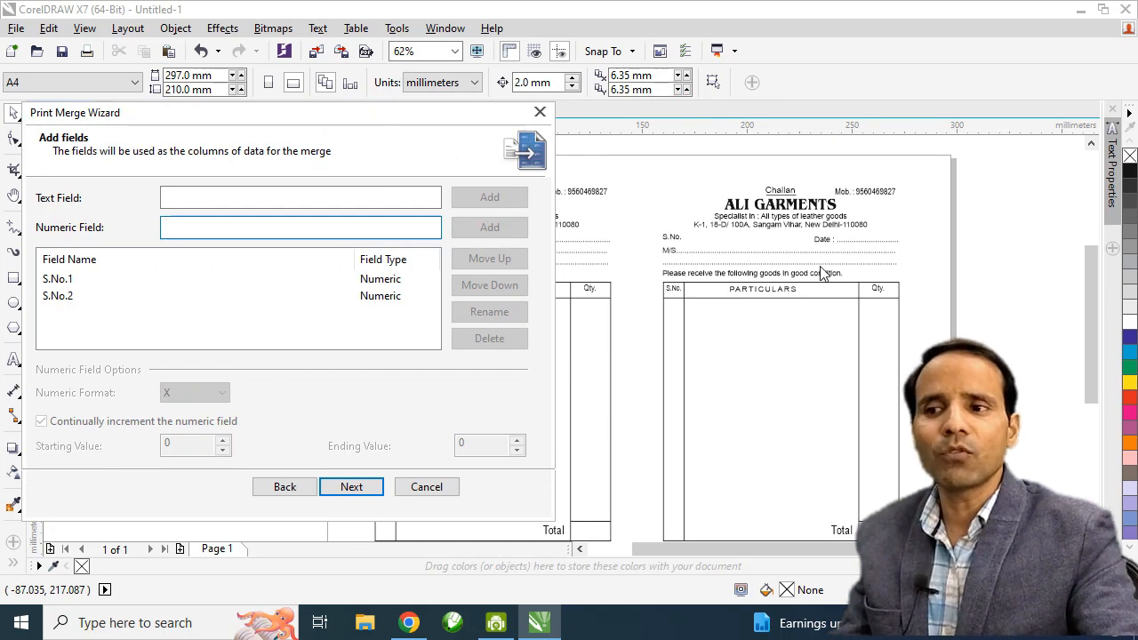
left_click_drag(365, 122, 707, 110)
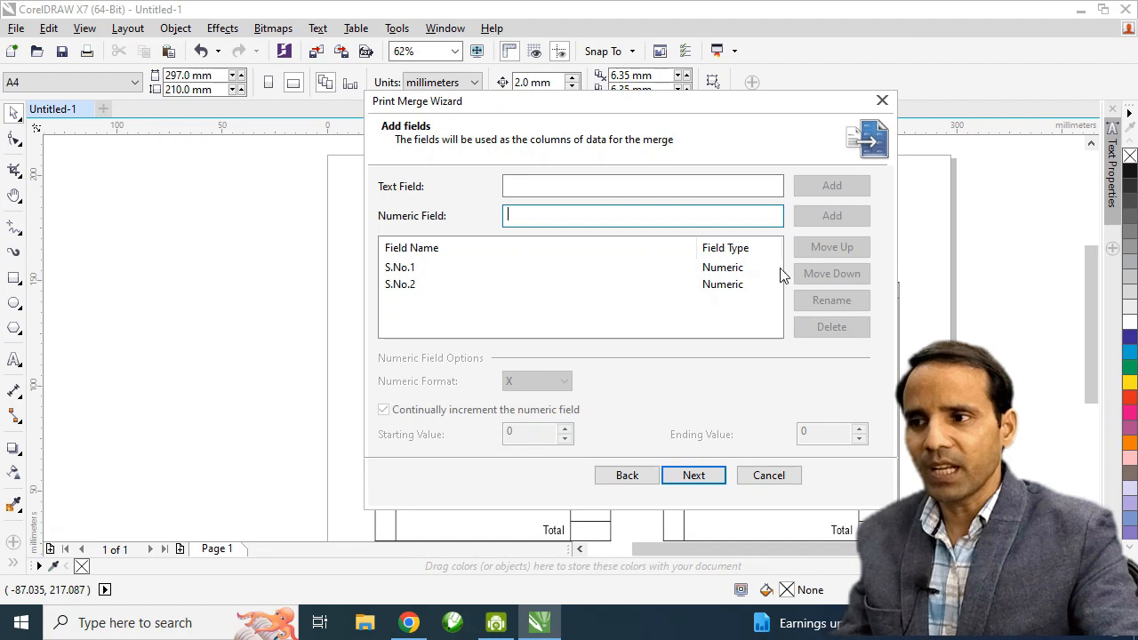
Configure the S.No.1 field with numeric format 00X, continual increment off, starting value 1 and ending value 100.
left_click(400, 268)
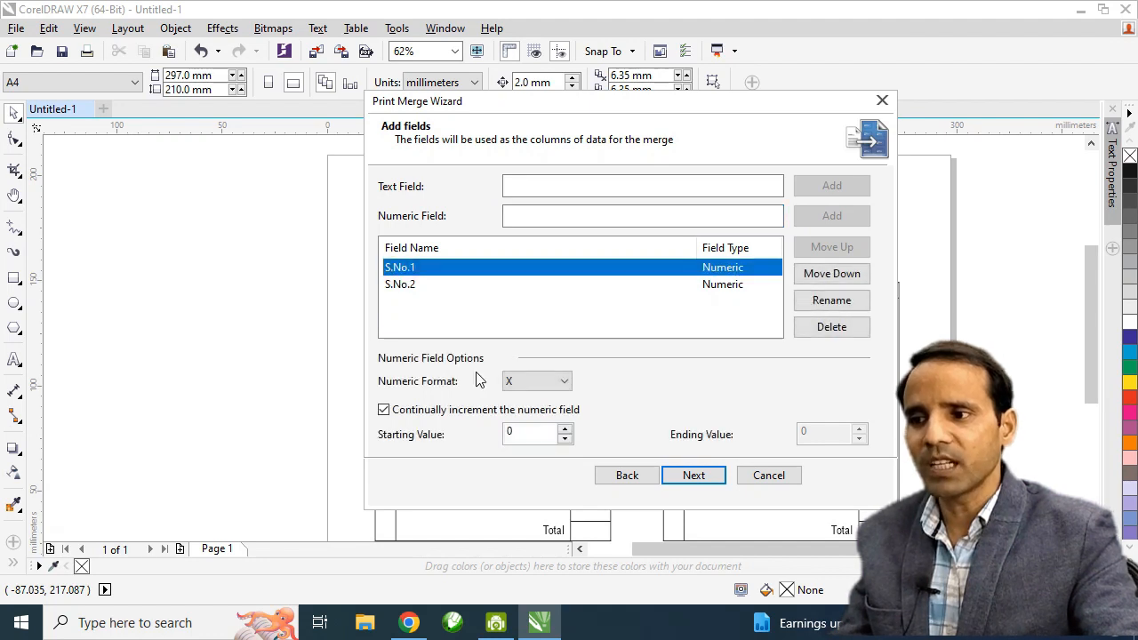
left_click(565, 386)
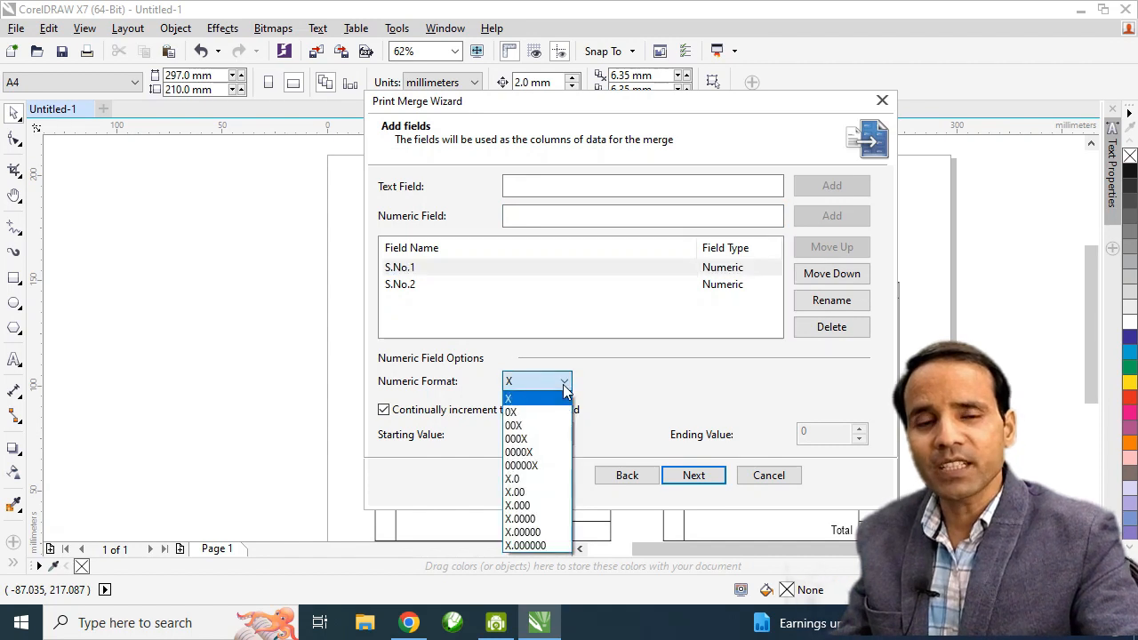
left_click(526, 427)
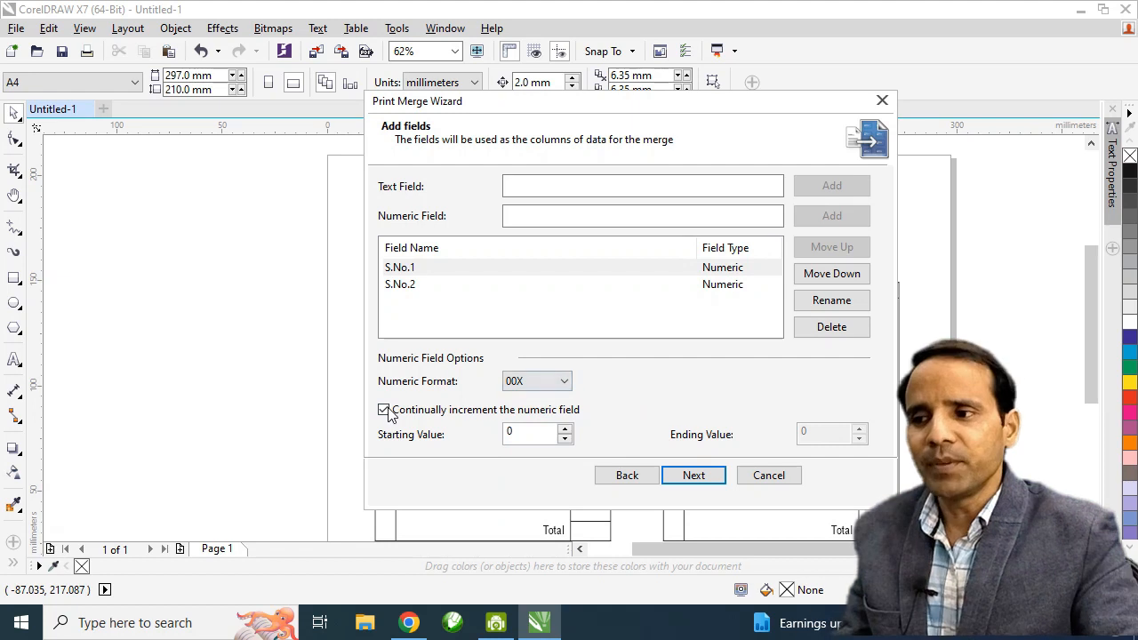
left_click(508, 430)
type("0")
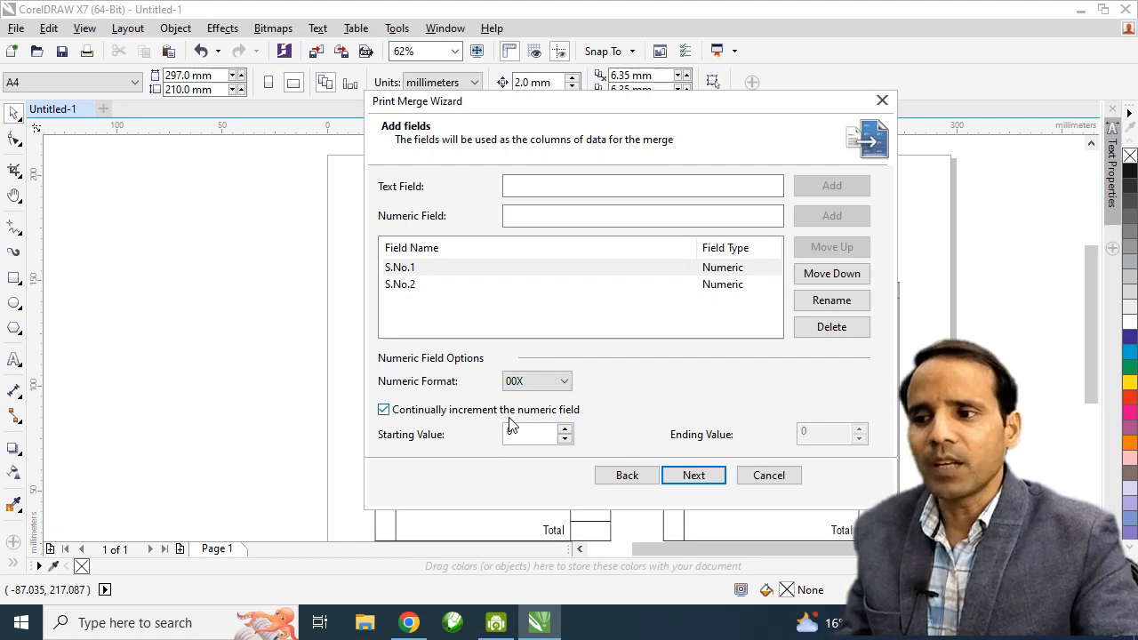
left_click(384, 411)
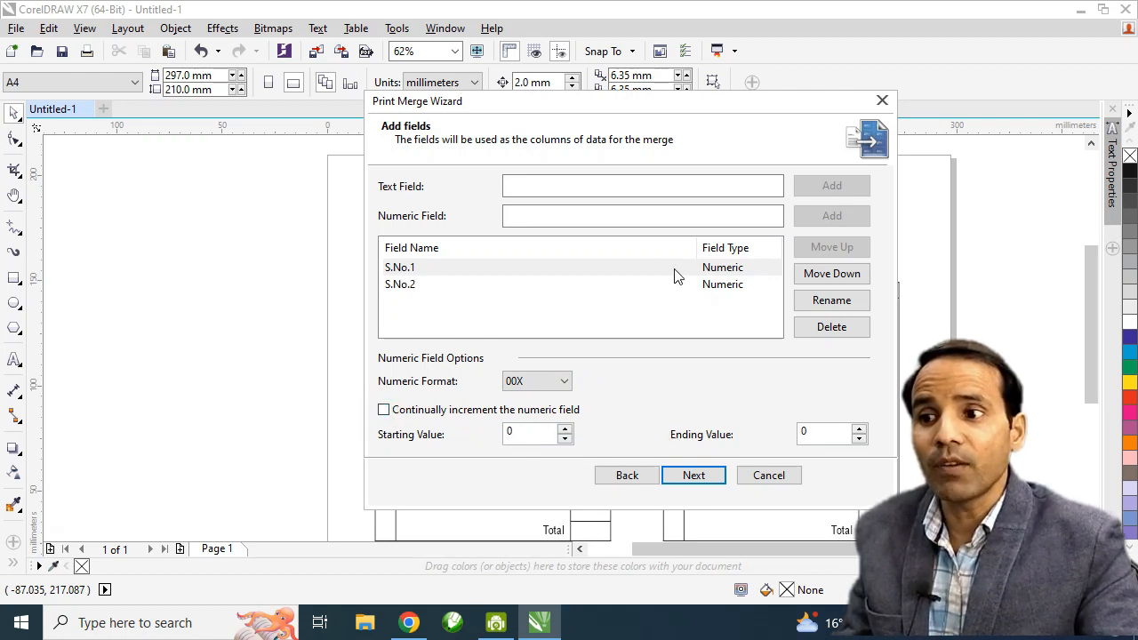
left_click_drag(521, 436, 487, 450)
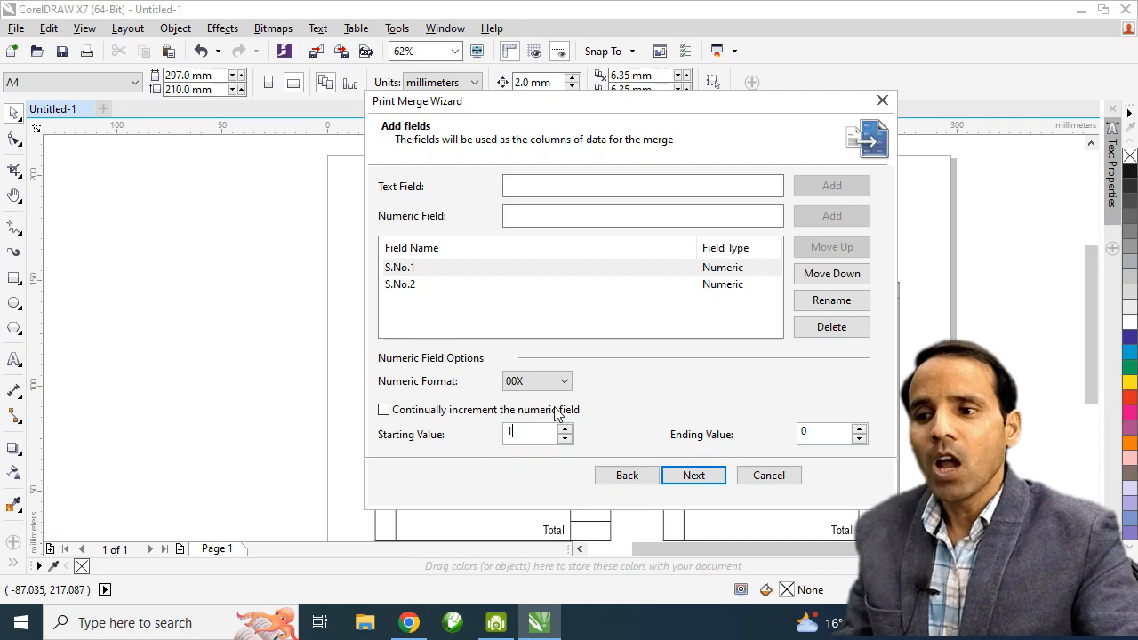
left_click_drag(818, 433, 784, 449)
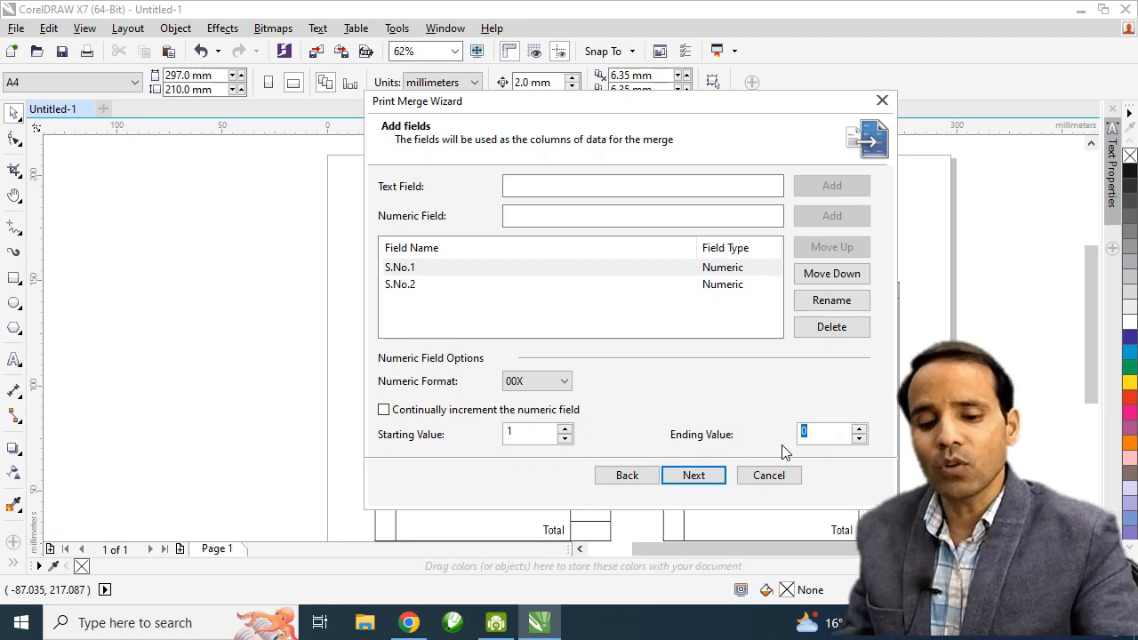
type("100")
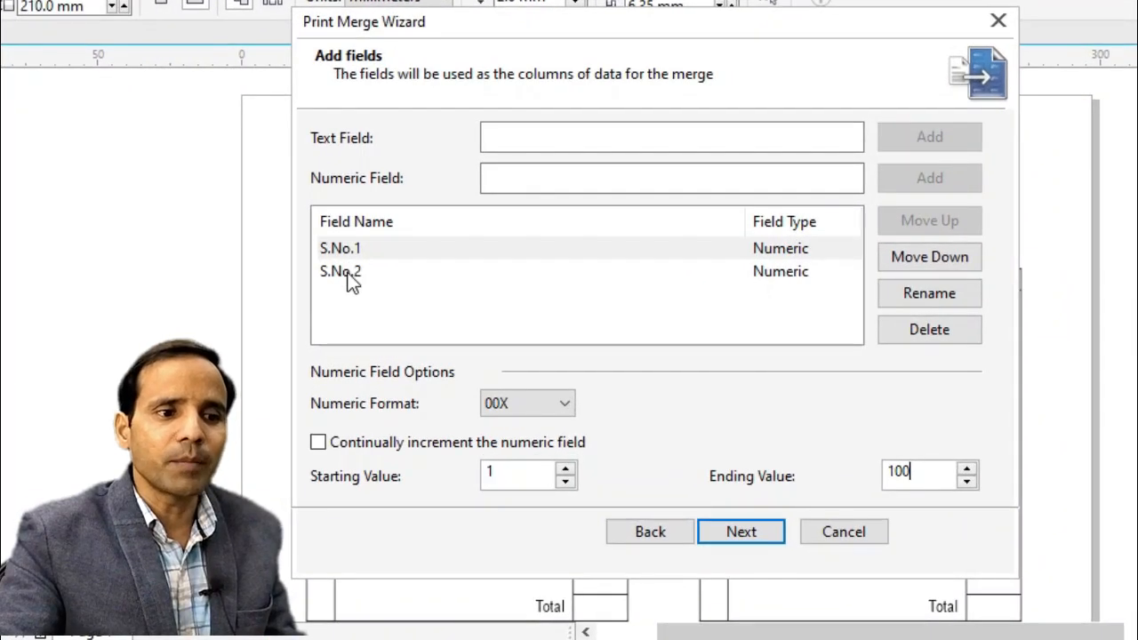
Configure the S.No.2 field with numeric format 00X, continual increment off, starting value 101 and ending value 200, and proceed to the records.
left_click(351, 280)
left_click(521, 399)
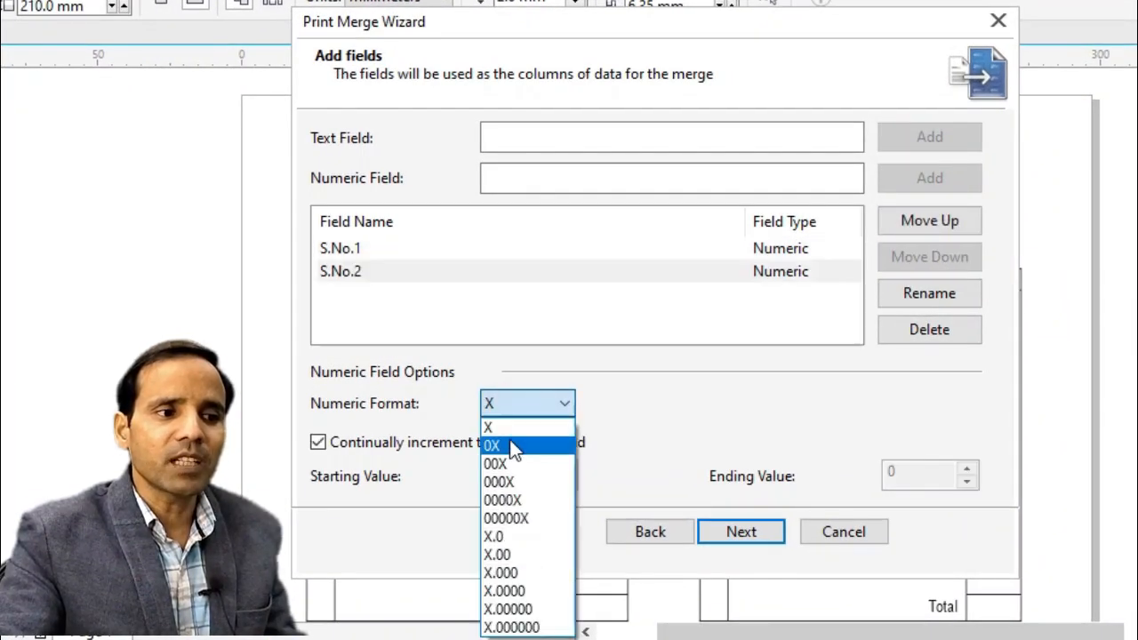
left_click(509, 464)
left_click_drag(514, 470, 479, 478)
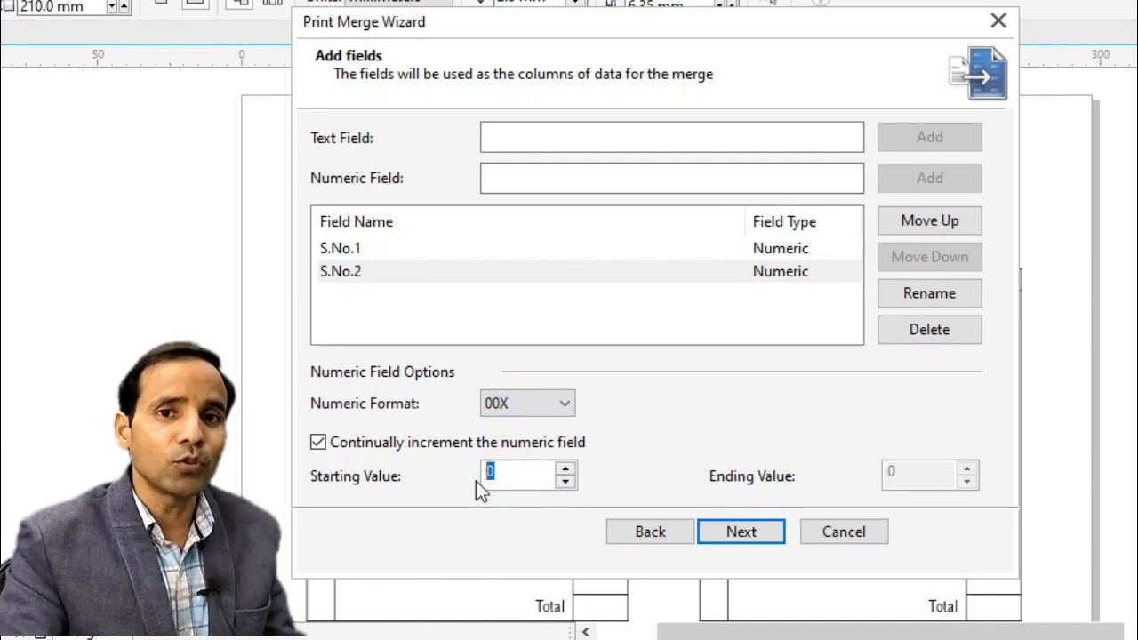
type("101")
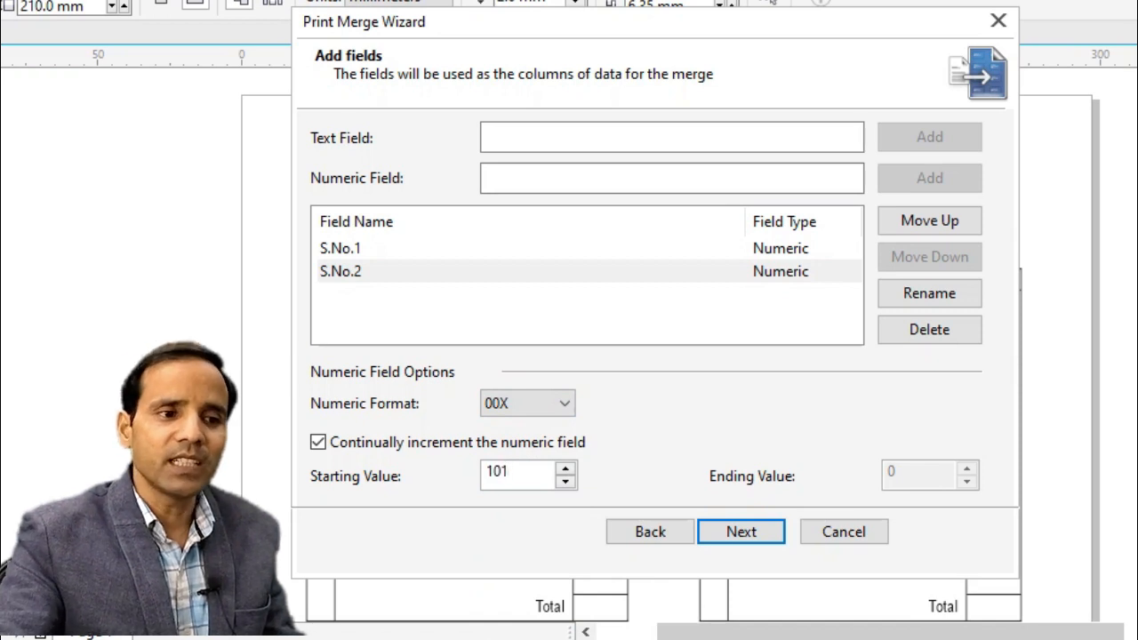
left_click(319, 442)
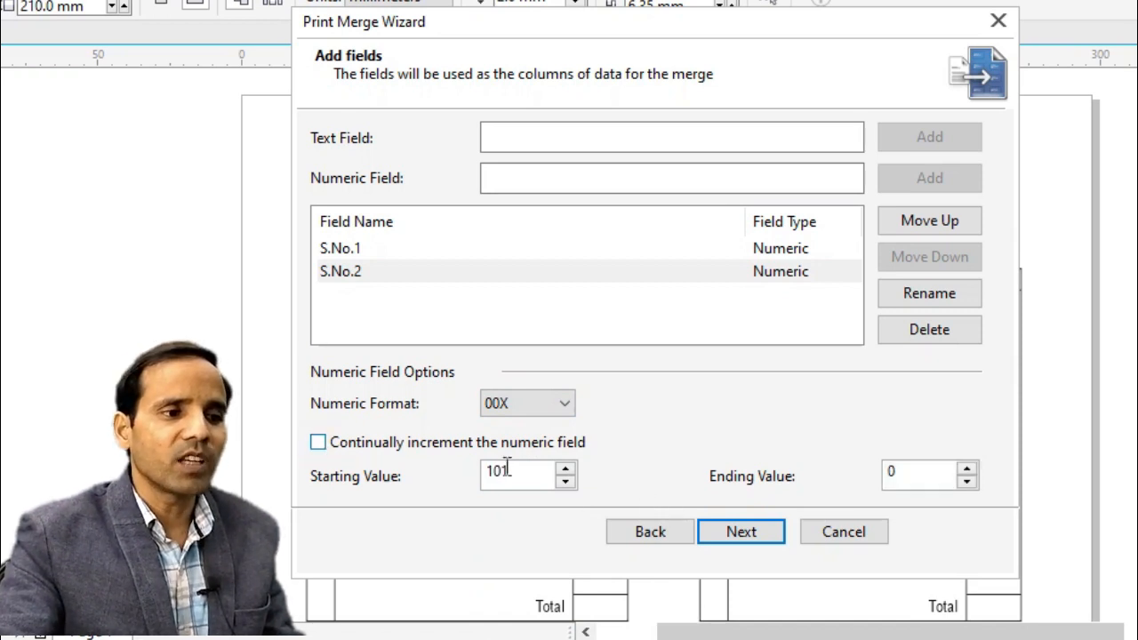
double_click(917, 481)
type("200")
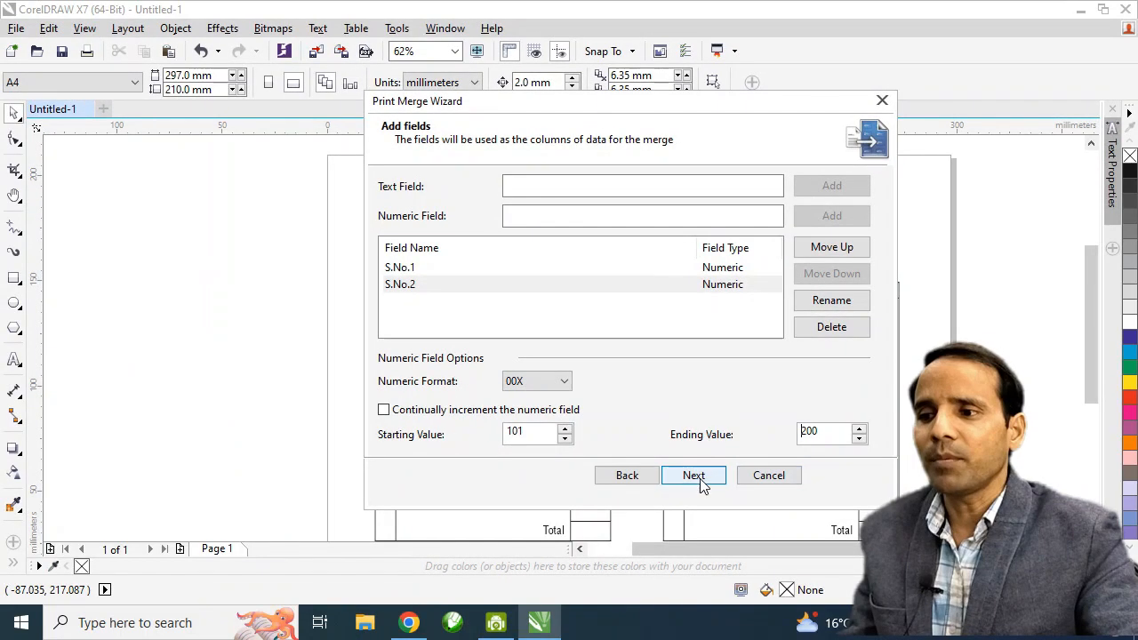
left_click(695, 476)
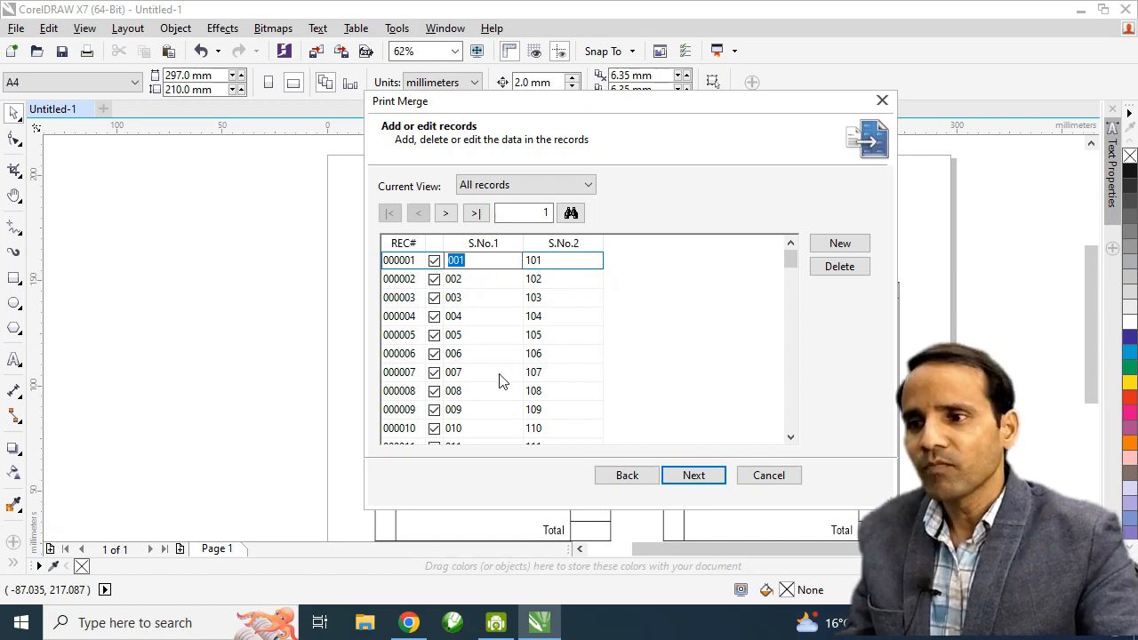
Review the merge records through to the last one and finish the Print Merge Wizard.
left_click_drag(792, 269, 790, 436)
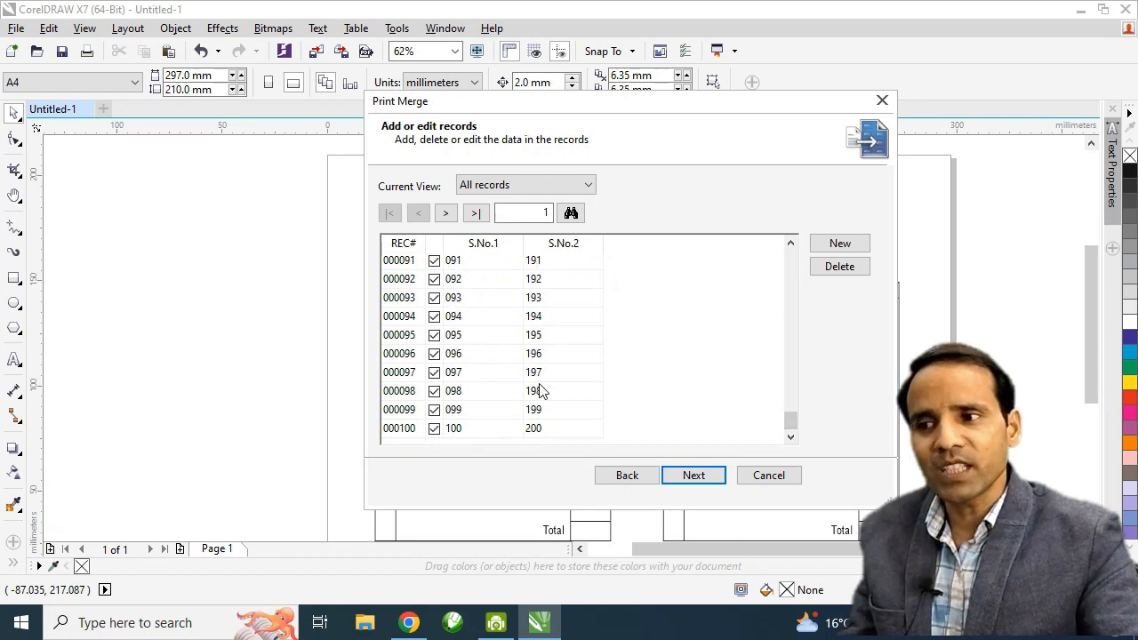
left_click(694, 476)
left_click(694, 476)
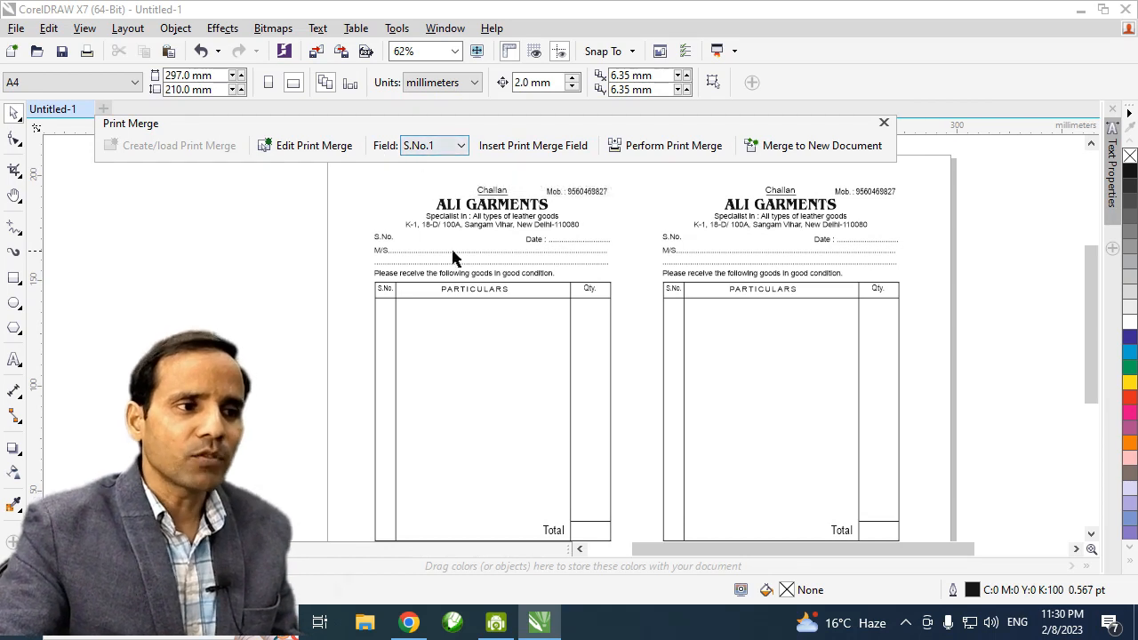
Insert the S.No.1 merge field beside the S.No. label of the first challan and reduce its text to 16 pt.
scroll(451, 247, "up", 2)
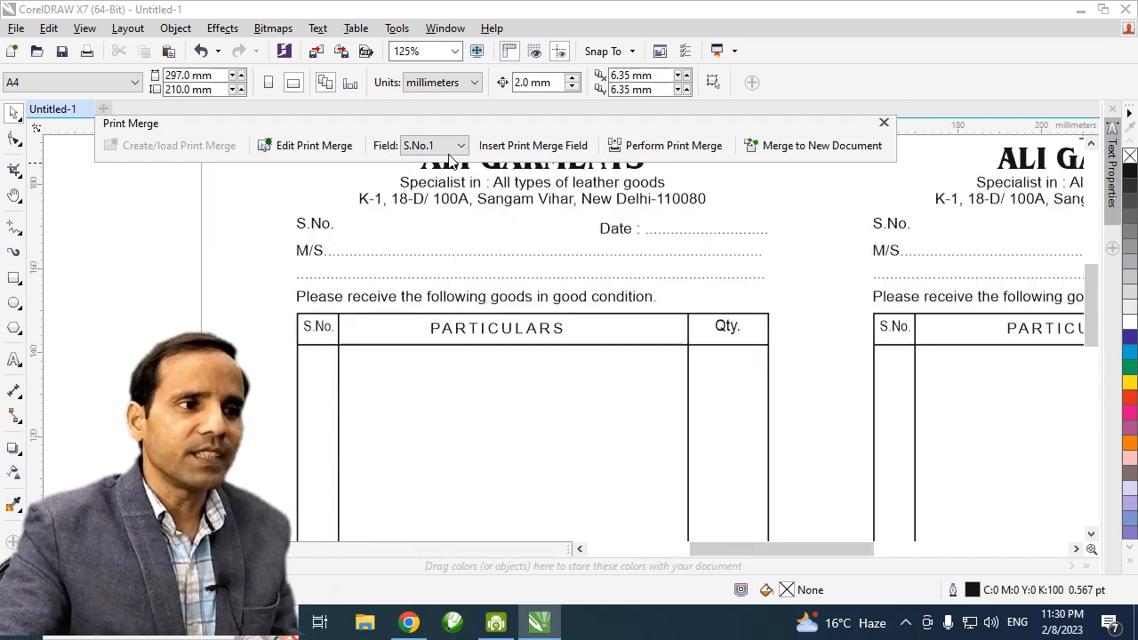
left_click(498, 147)
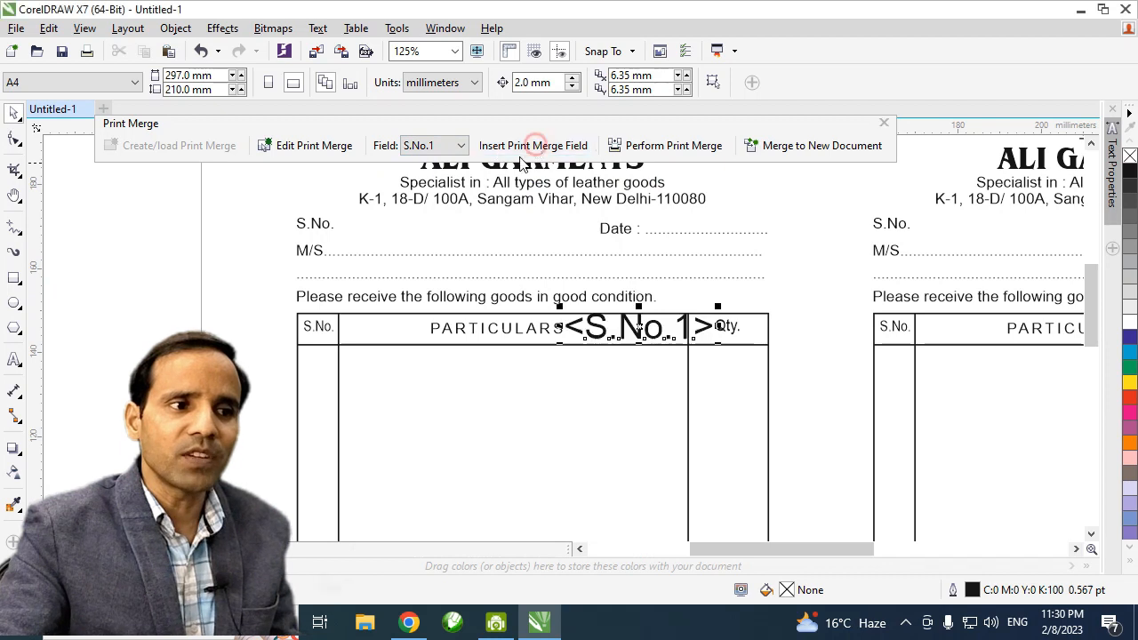
left_click_drag(638, 329, 414, 229)
key("ctrl+KP_4")
key("ctrl+KP_4")
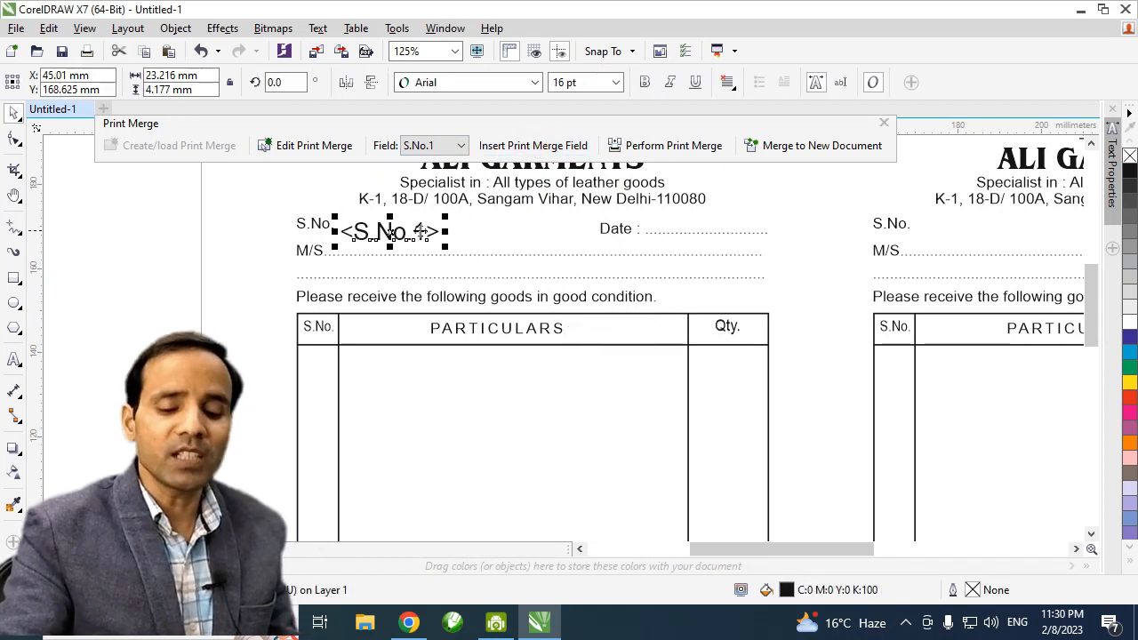
Reduce the S.No.1 field to 12 pt, align it with its S.No. label, and fill it with red (C0 M100 Y100 K0).
key("ctrl+KP_4")
left_click_drag(391, 242, 391, 234)
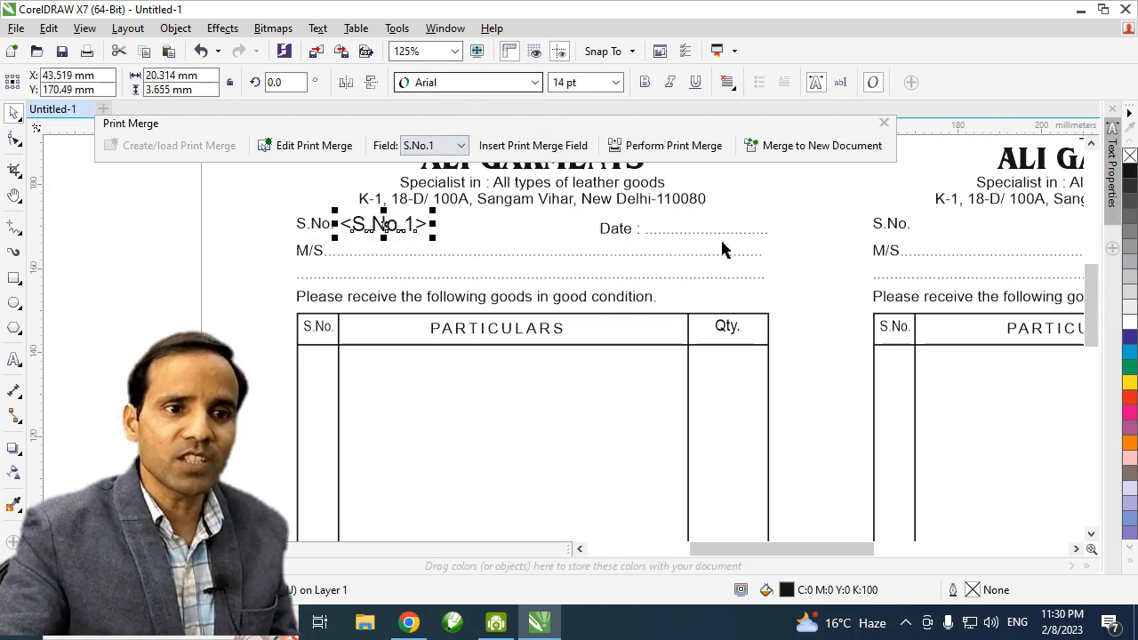
left_click(1129, 399)
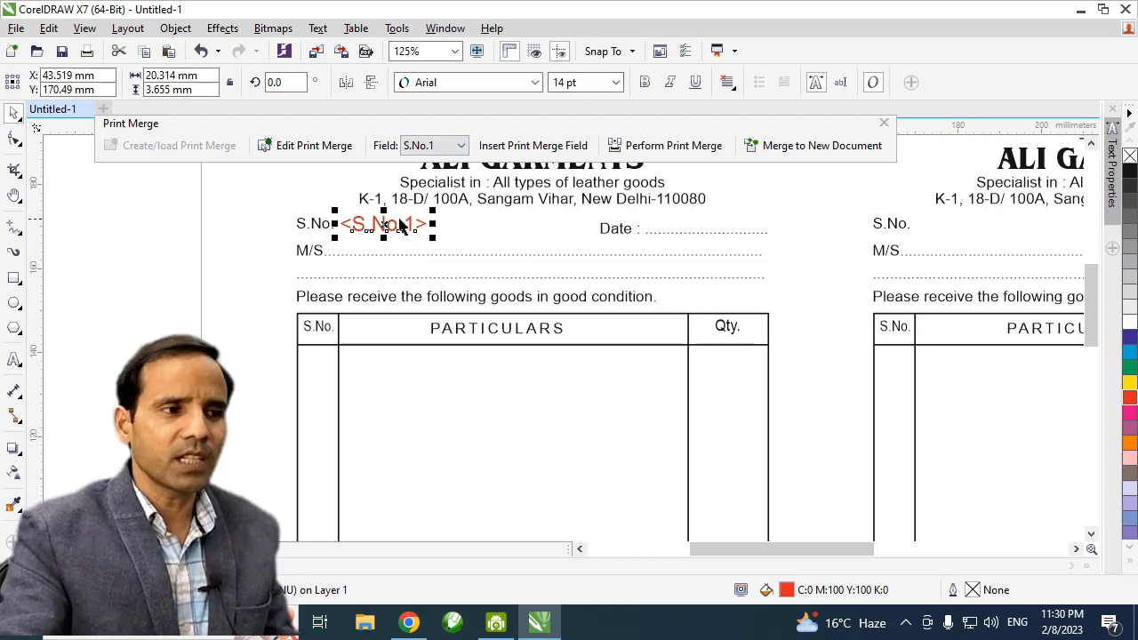
key("ctrl+KP_4")
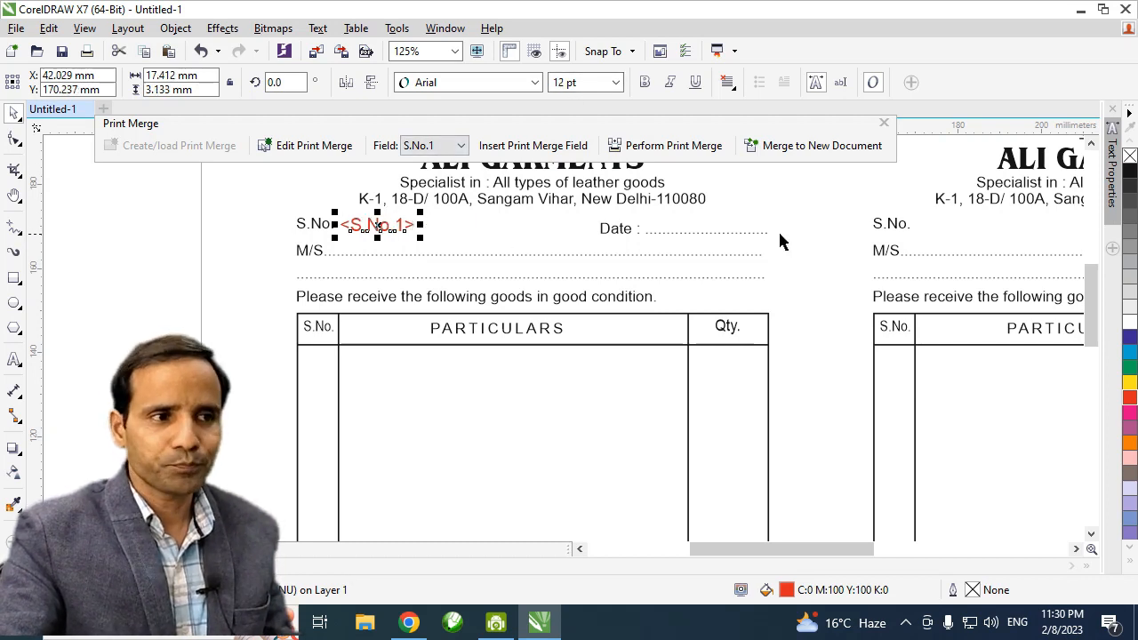
Insert the S.No.2 merge field and place it beside the S.No. label of the second challan.
left_click(462, 146)
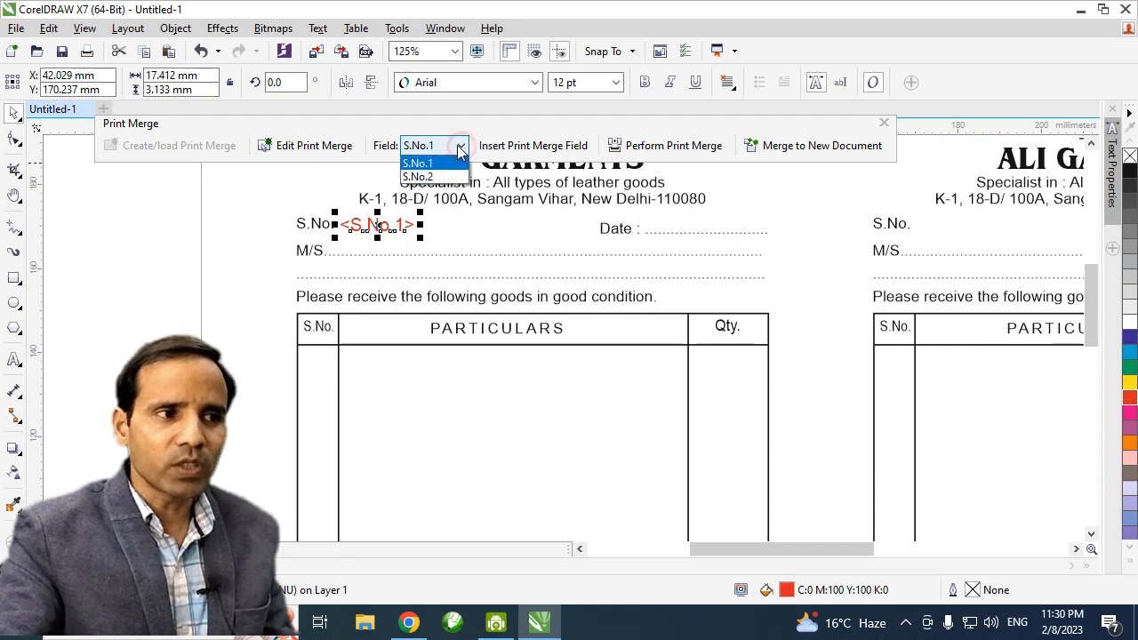
left_click(418, 177)
left_click(532, 146)
left_click_drag(639, 331, 998, 230)
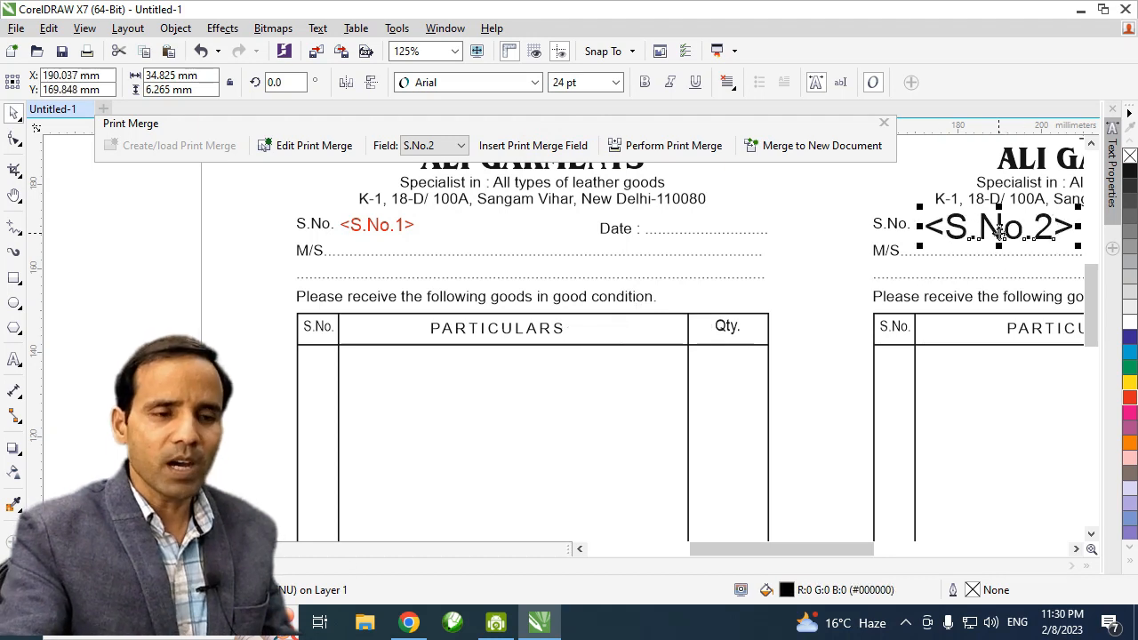
Reduce the S.No.2 field to 12 pt, align it with its S.No. label, and fill it with red (C0 M100 Y100 K0).
key("ctrl+KP_2")
key("ctrl+KP_2")
key("ctrl+KP_2")
key("ctrl+KP_2")
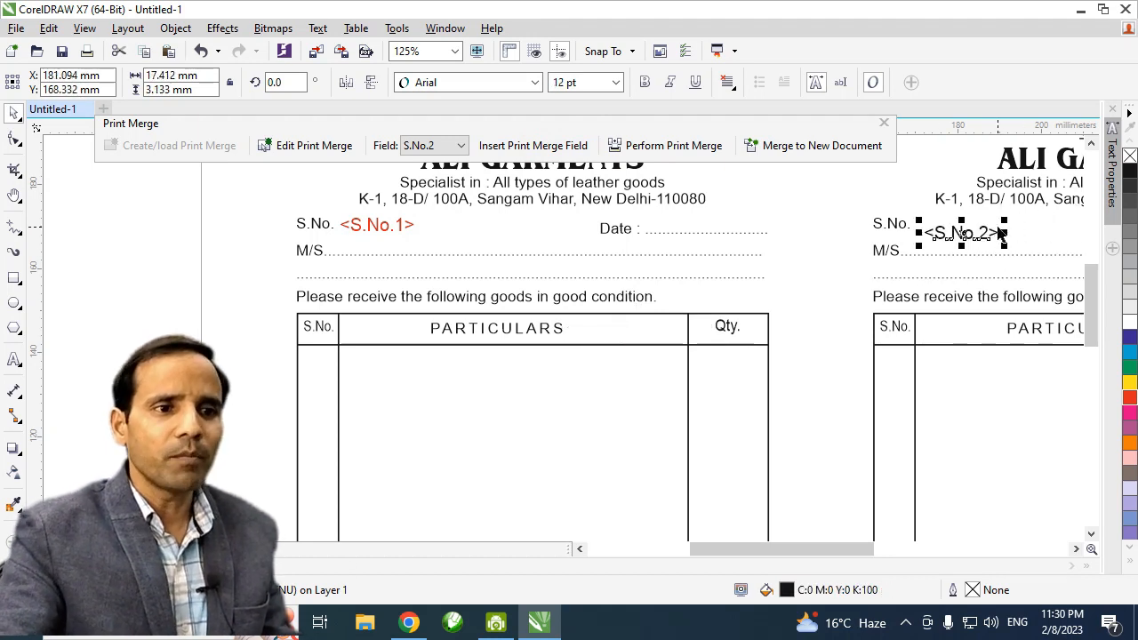
left_click_drag(962, 234, 956, 227)
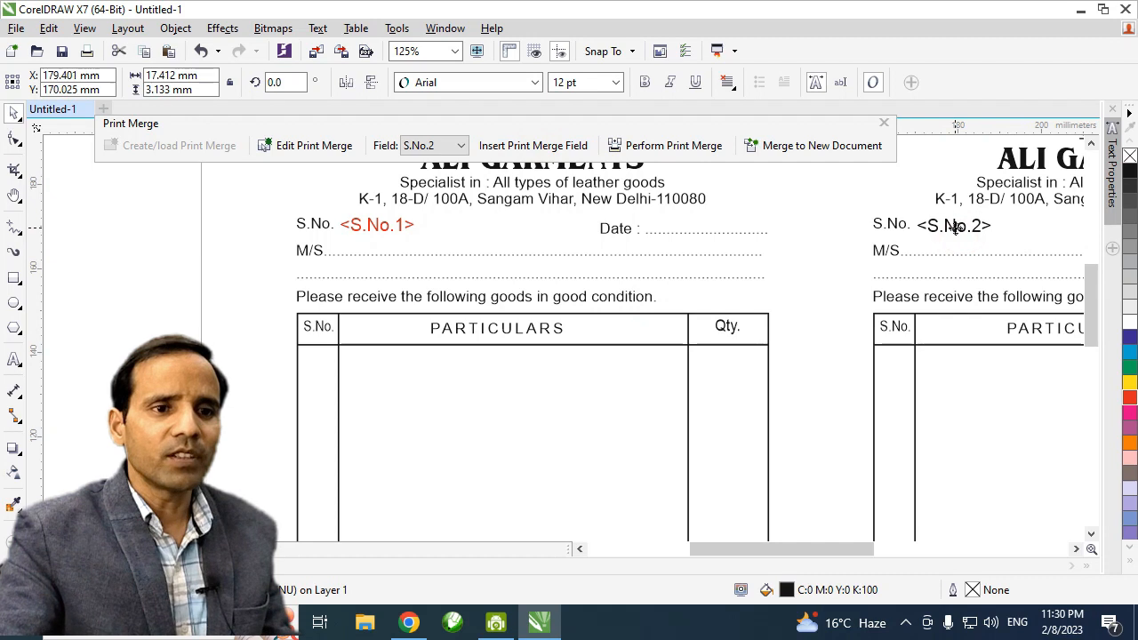
left_click(1130, 397)
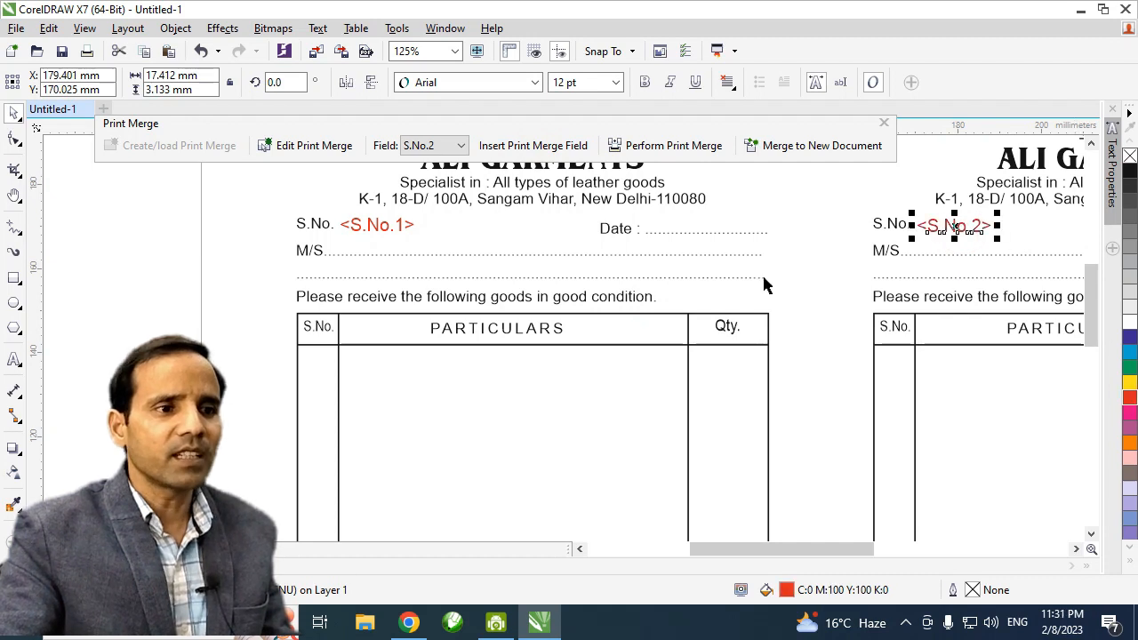
Merge the two-up challan with its serial number records into a new document.
left_click(797, 217)
key("h")
scroll(727, 283, "down", 1)
left_click_drag(783, 295, 533, 316)
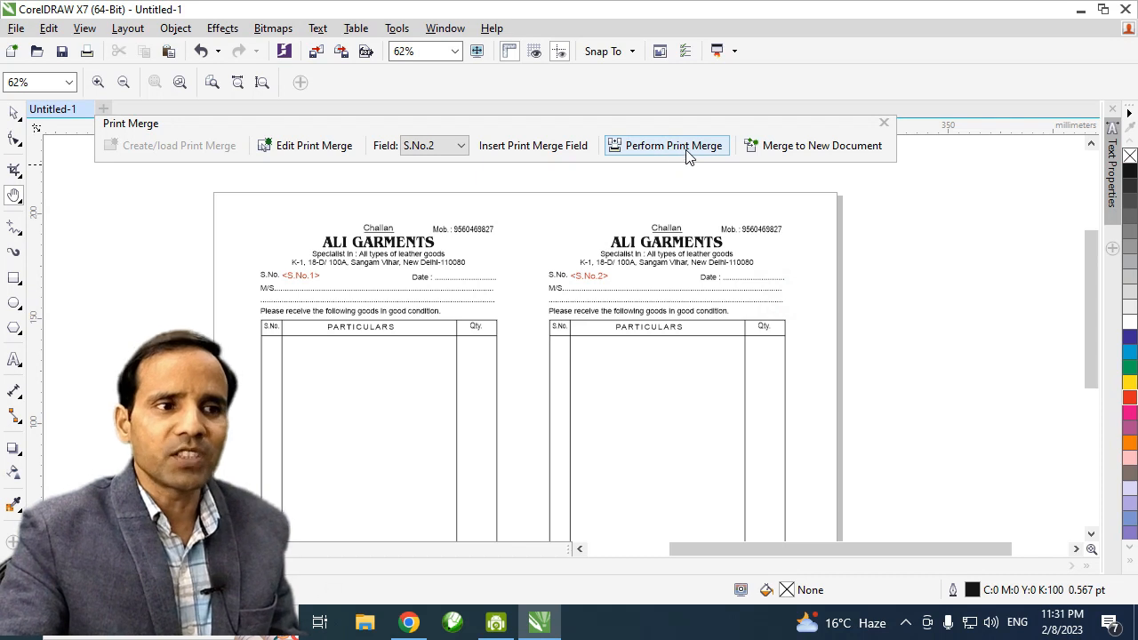
left_click(803, 157)
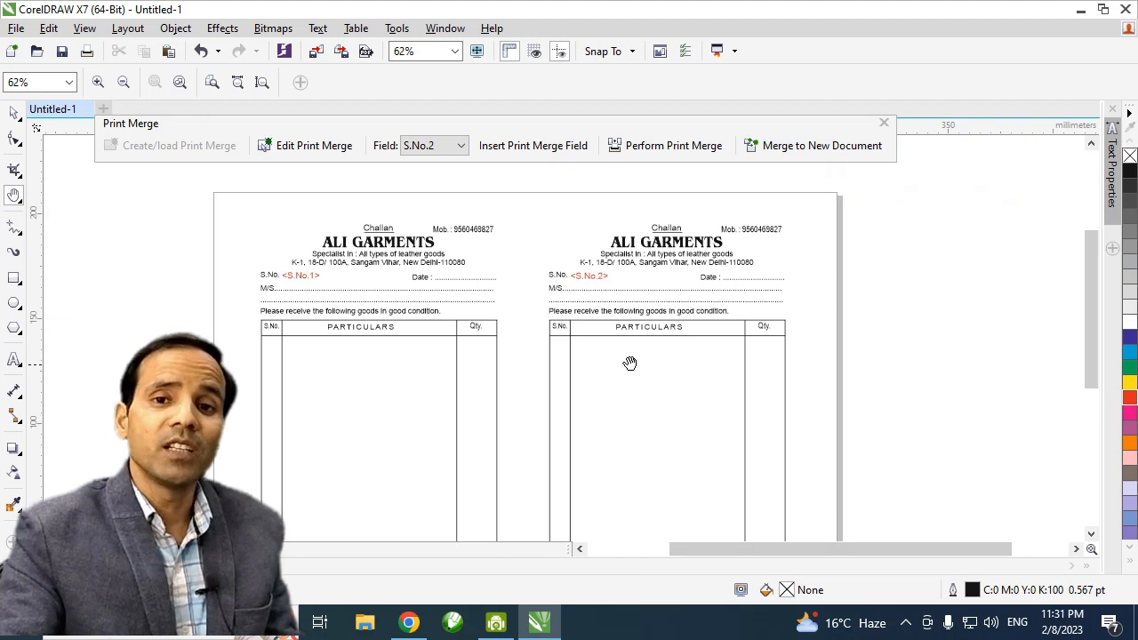
left_click(806, 155)
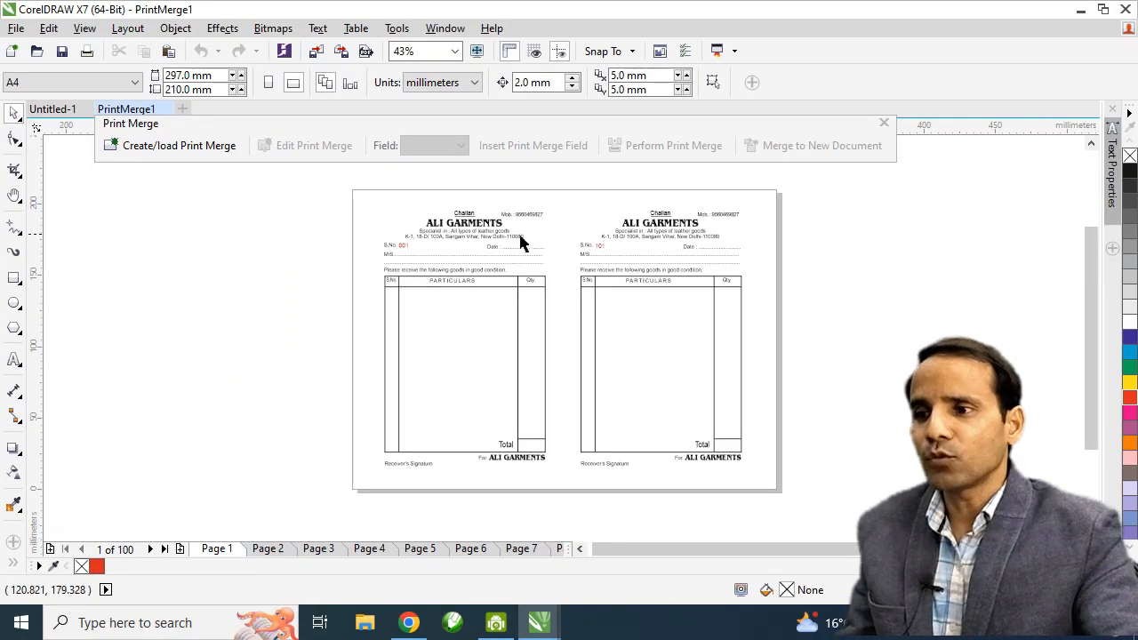
Page through the merged document and examine the serial numbers on both challans of each page.
scroll(521, 241, "up", 1)
scroll(521, 241, "up", 1)
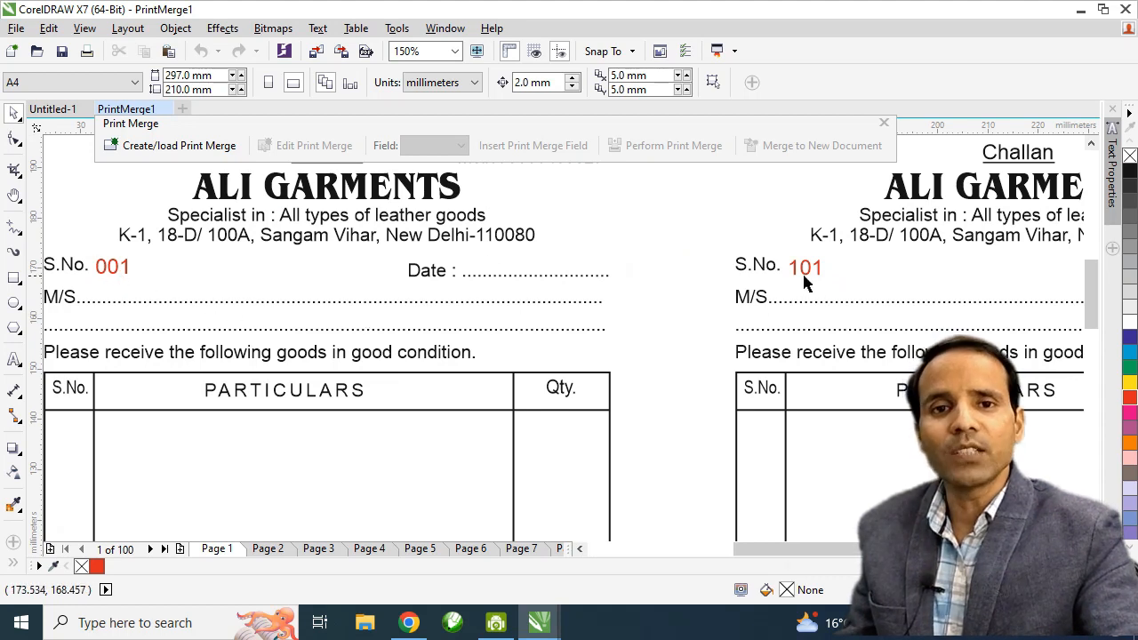
key("Page_Down")
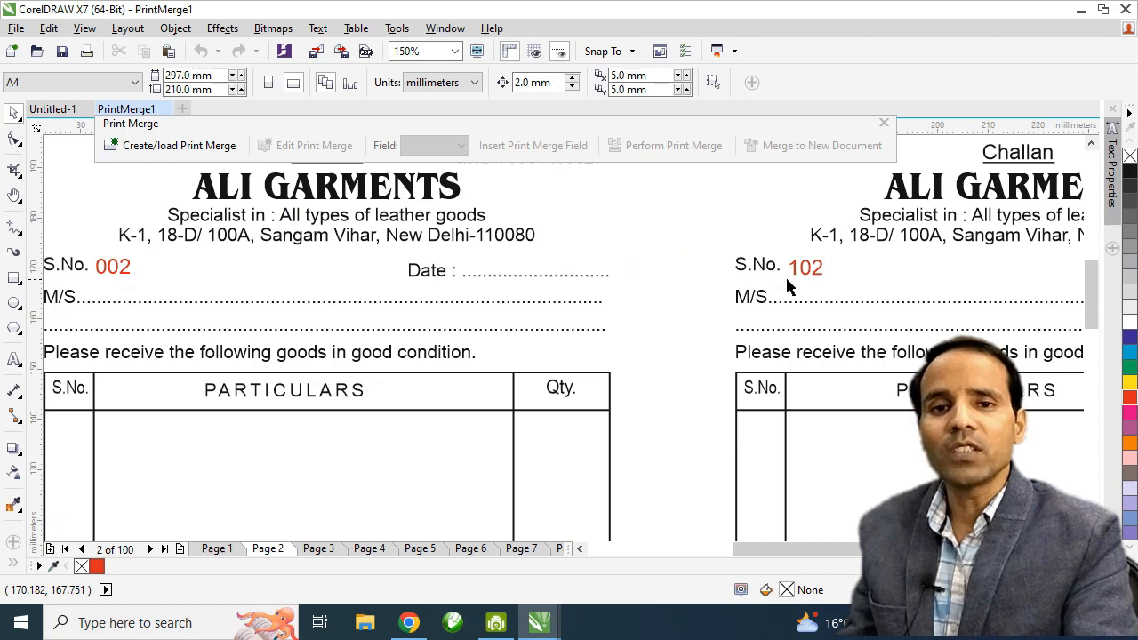
key("Page_Down")
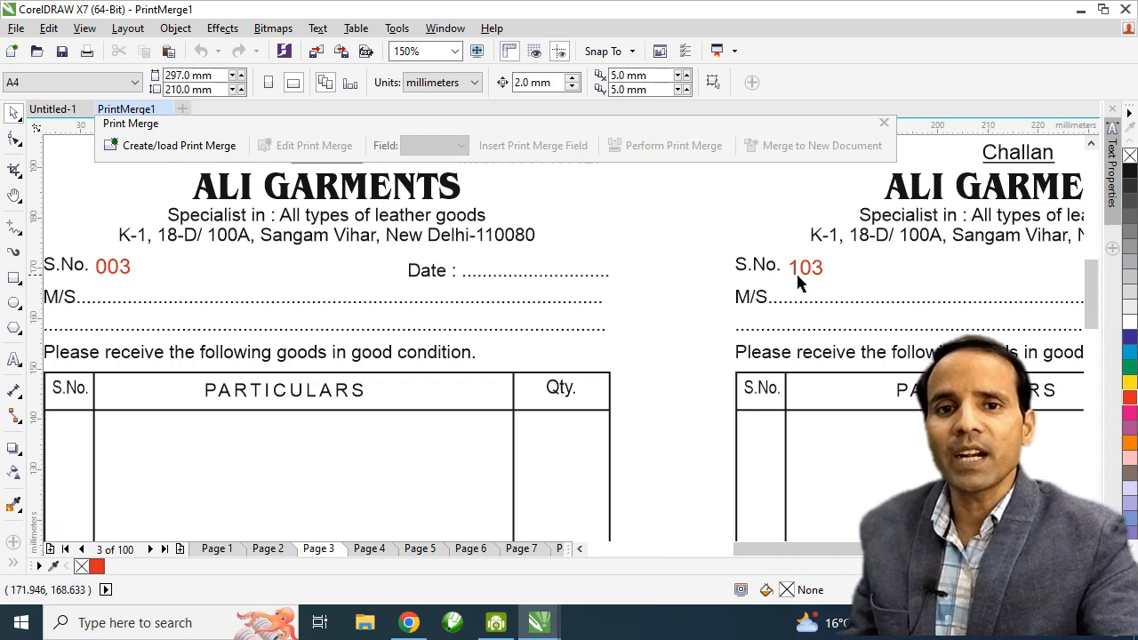
key("Page_Down")
key("Page_Down")
key("Page_Down")
key("Page_Down")
key("Page_Down")
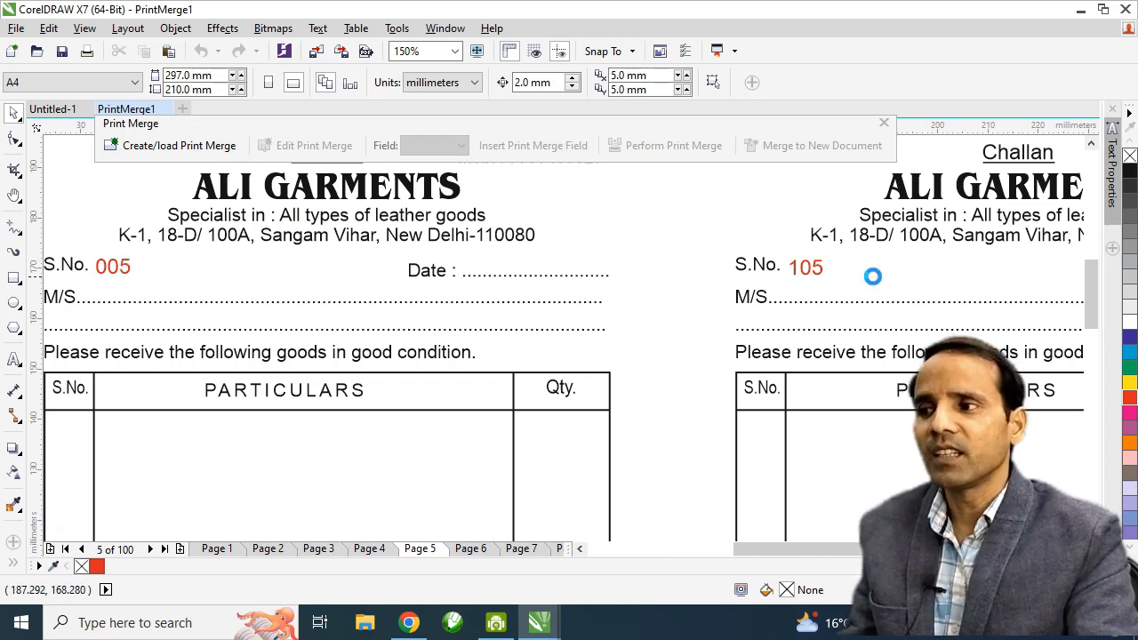
key("Page_Down")
key("Page_Down")
key("Page_Down")
key("Page_Down")
key("Page_Down")
key("Page_Down")
key("Page_Down")
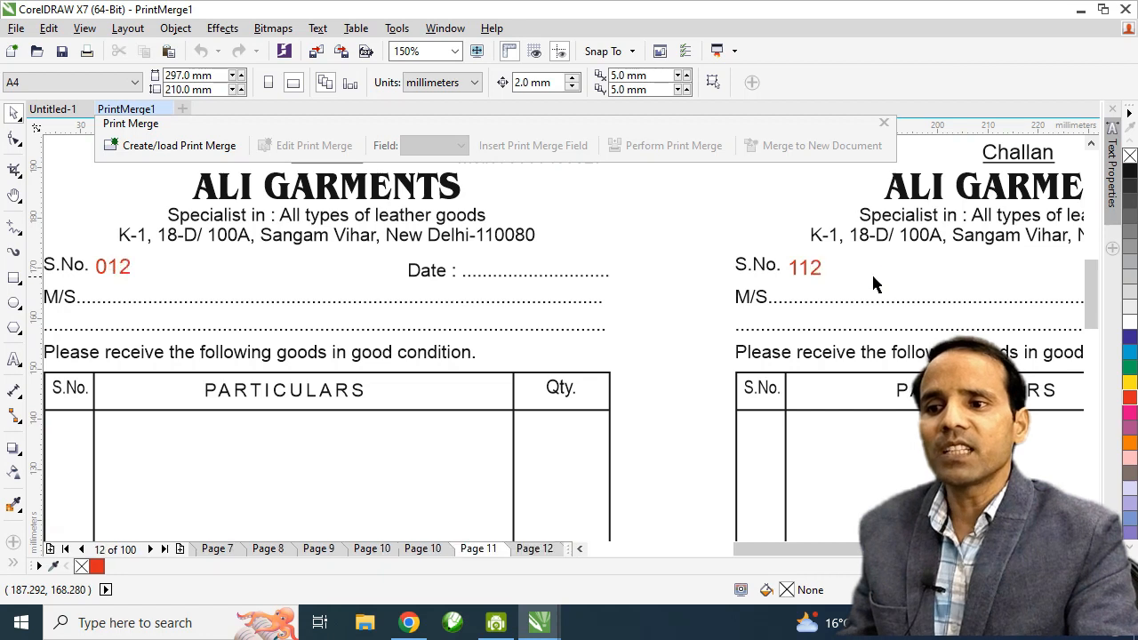
key("Page_Down")
key("Page_Down")
key("Page_Down")
key("Page_Down")
key("Page_Down")
key("Page_Down")
key("Page_Down")
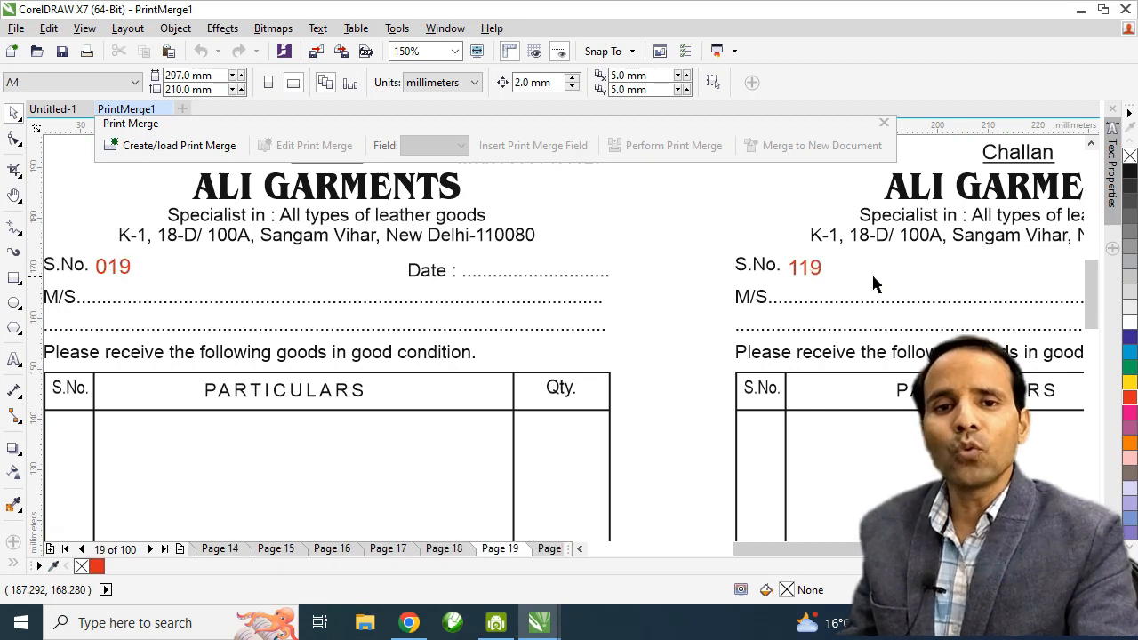
key("Page_Down")
key("Page_Down")
key("Page_Down")
key("Page_Down")
key("Page_Down")
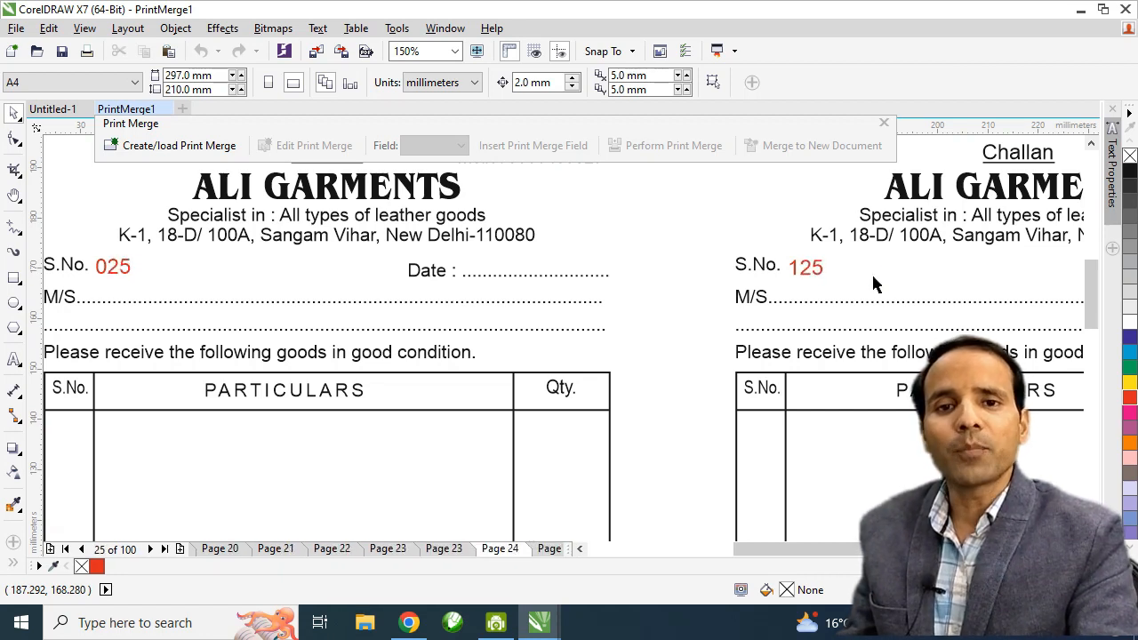
key("Page_Down")
key("Page_Down")
key("Page_Down")
key("Page_Down")
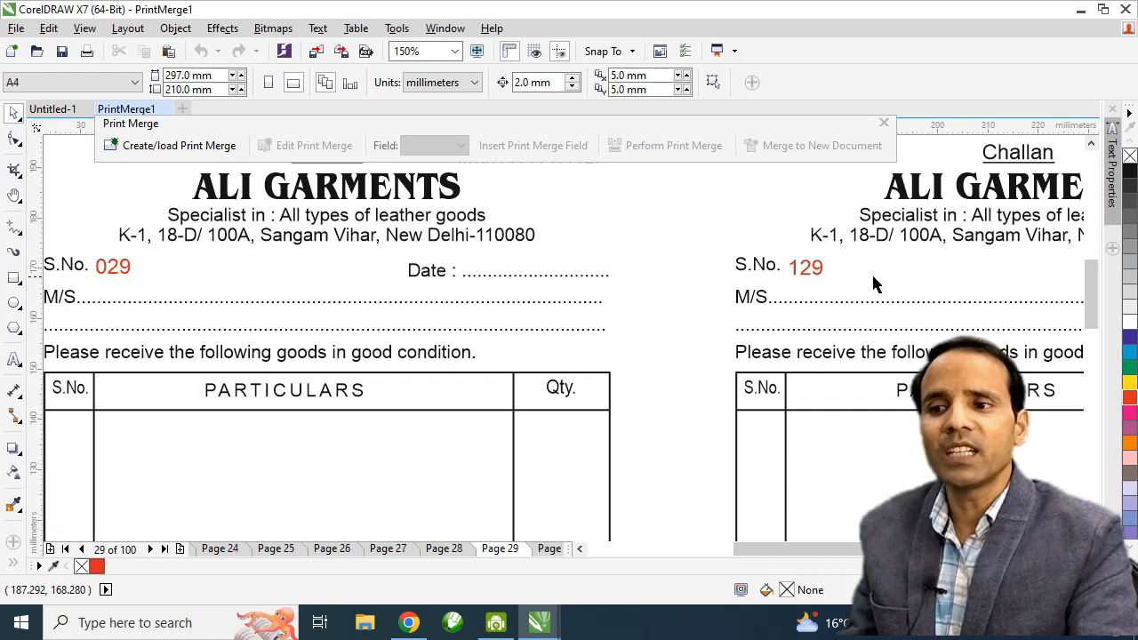
key("Page_Down")
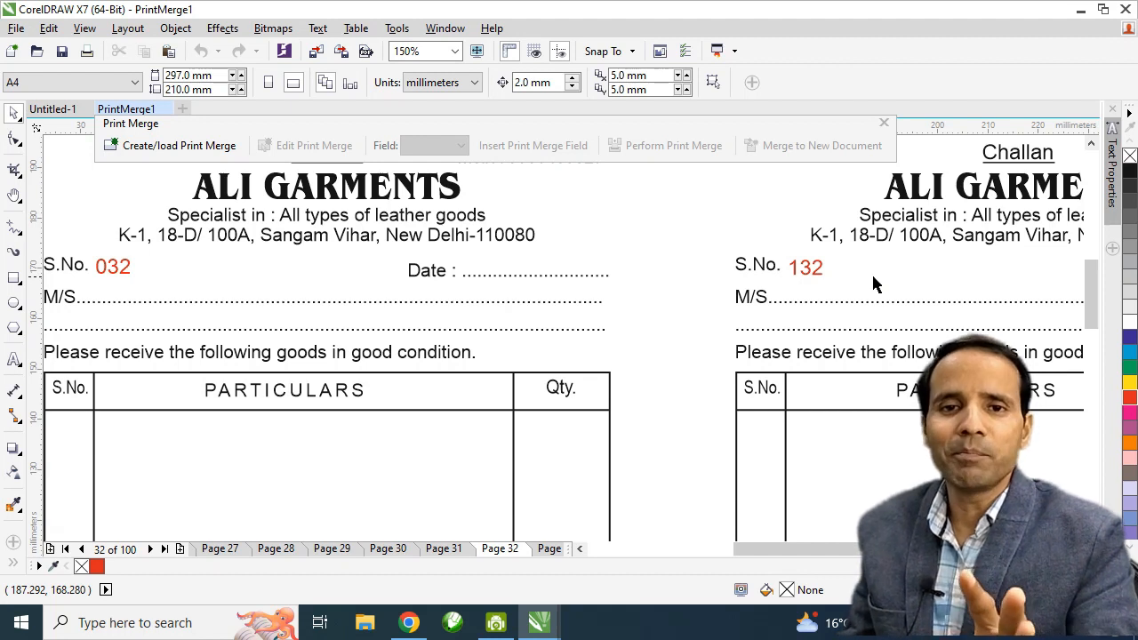
key("Page_Down")
Return to Untitled-1, perform the print merge with the HP LaserJet 1018 printer, and open its print preview.
key("ctrl+Tab")
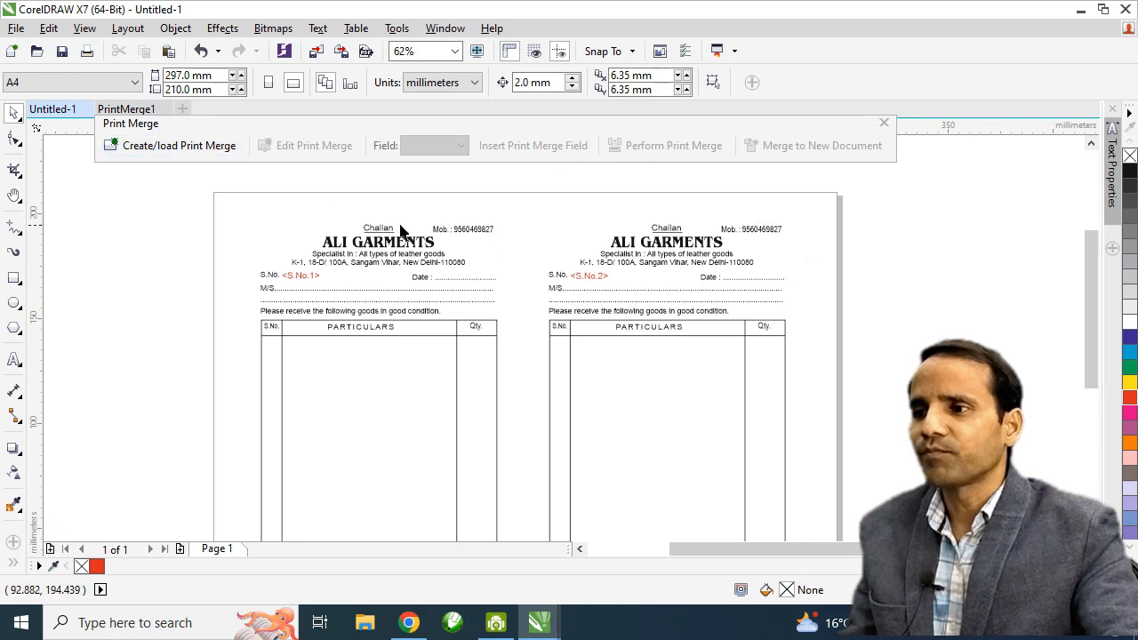
left_click(302, 276)
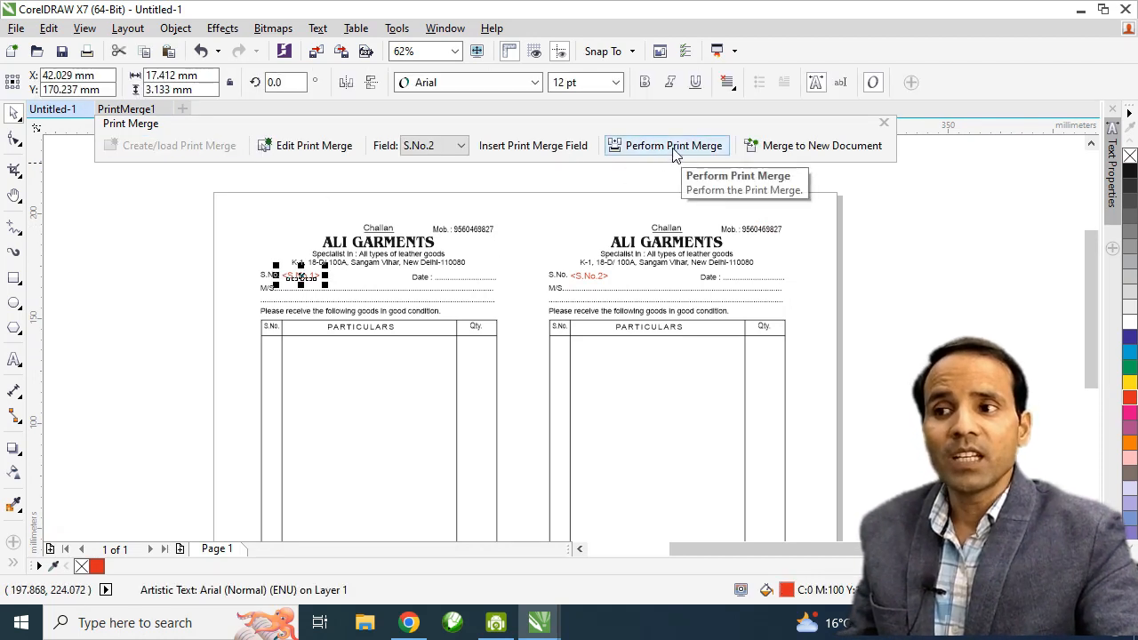
left_click(674, 146)
left_click(533, 168)
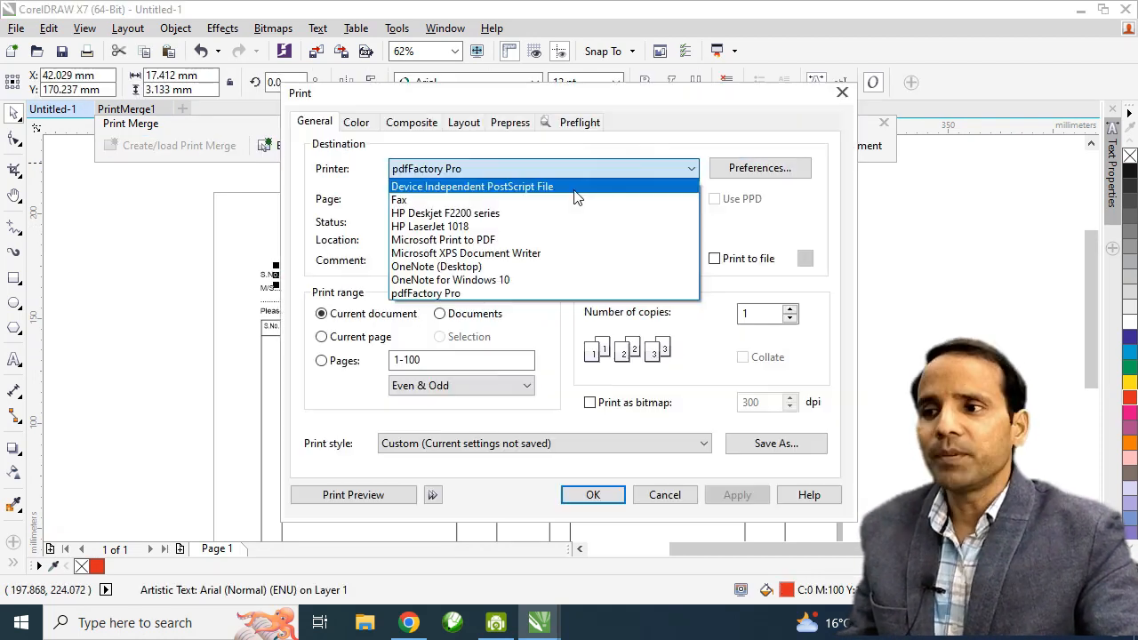
left_click(494, 228)
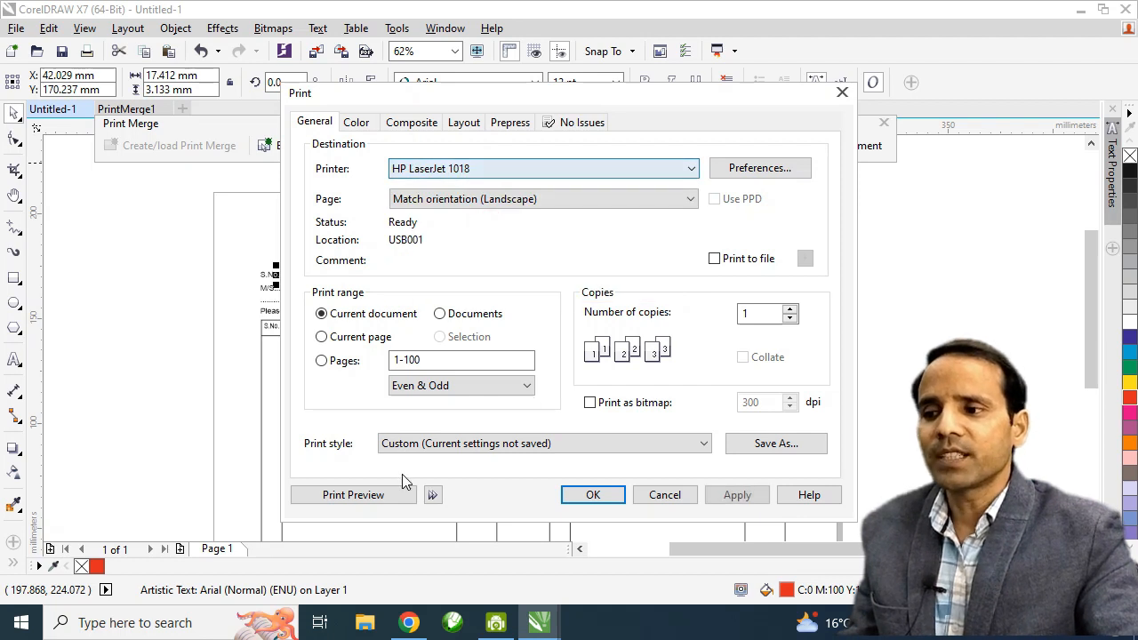
left_click(356, 496)
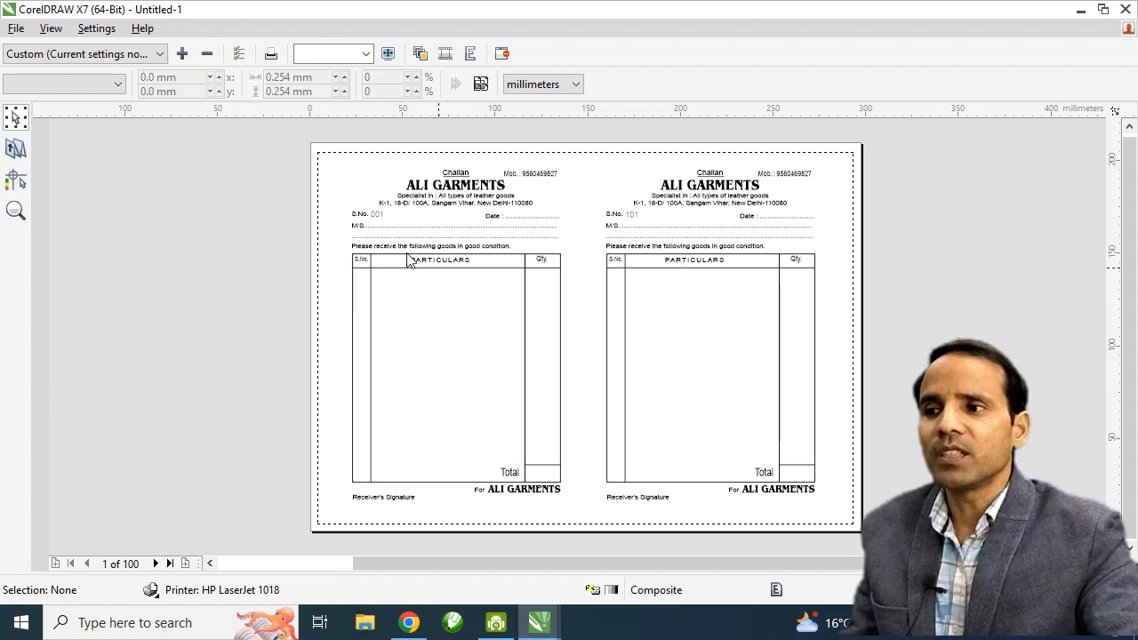
Page through the print preview to check the serial numbers on both challans, and close the preview.
scroll(513, 229, "up", 1)
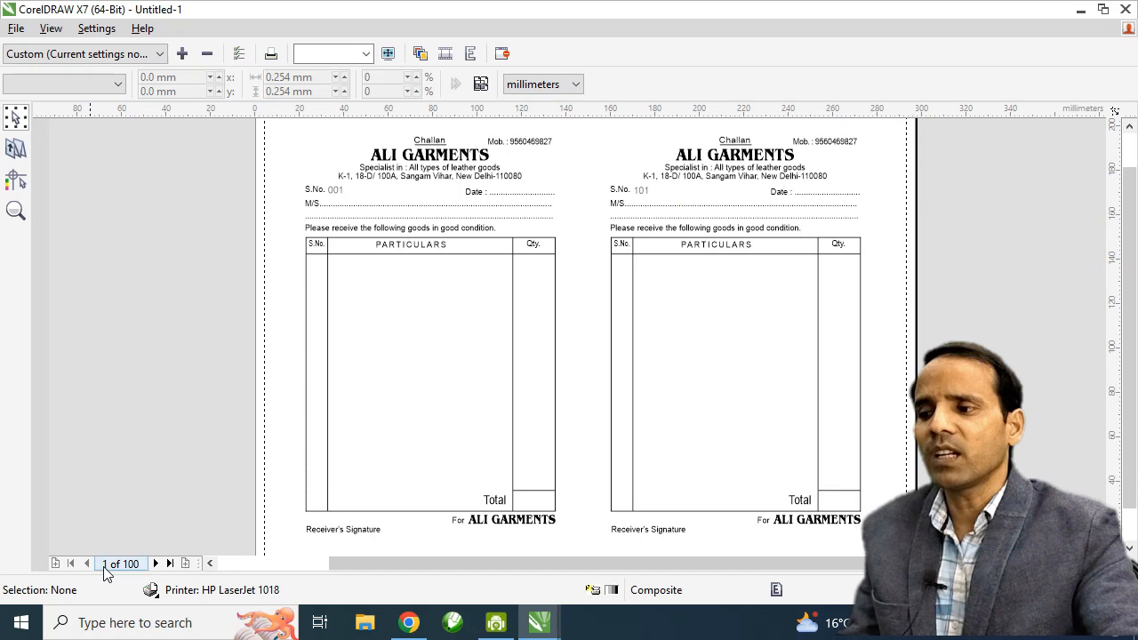
left_click(156, 563)
left_click(156, 563)
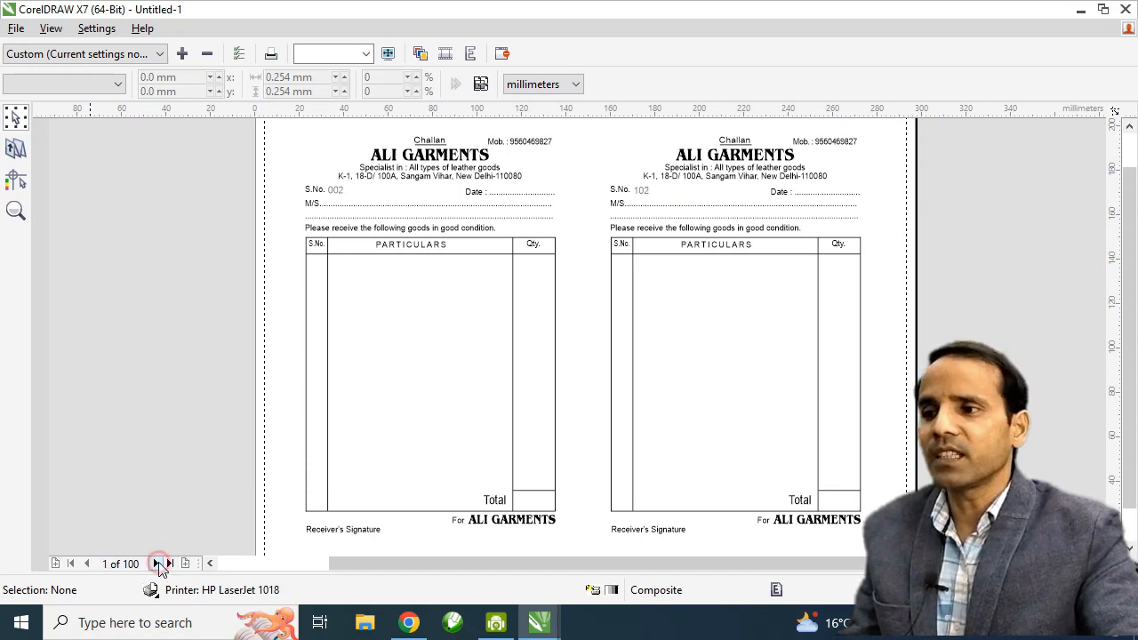
left_click(155, 563)
left_click(155, 563)
left_click(156, 563)
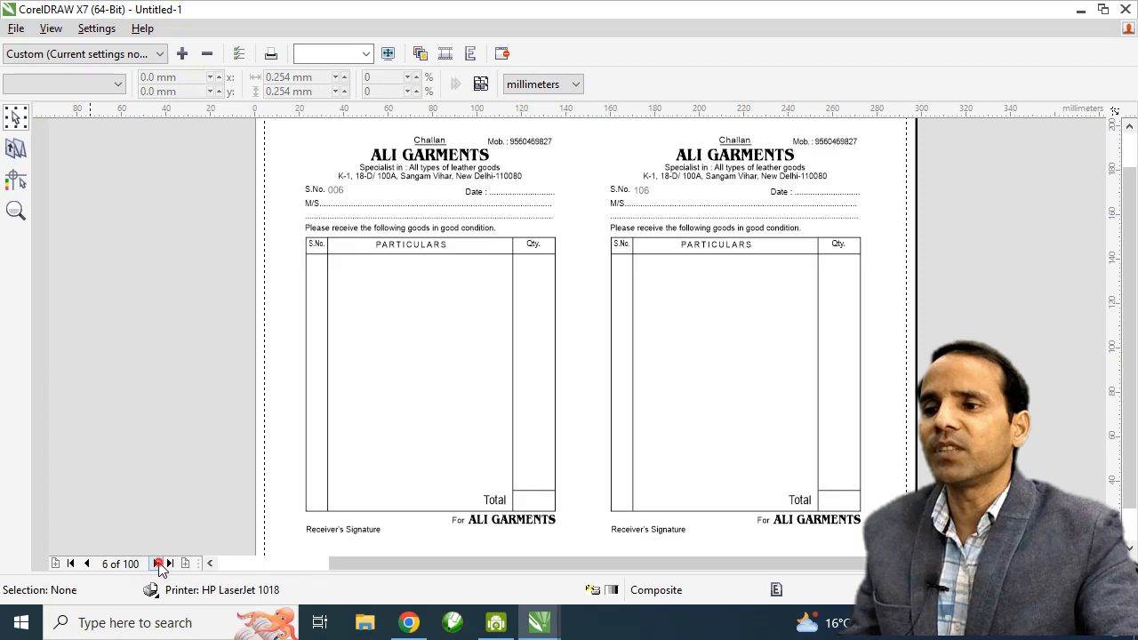
left_click(156, 563)
left_click(155, 563)
left_click(155, 563)
scroll(582, 323, "up", 1)
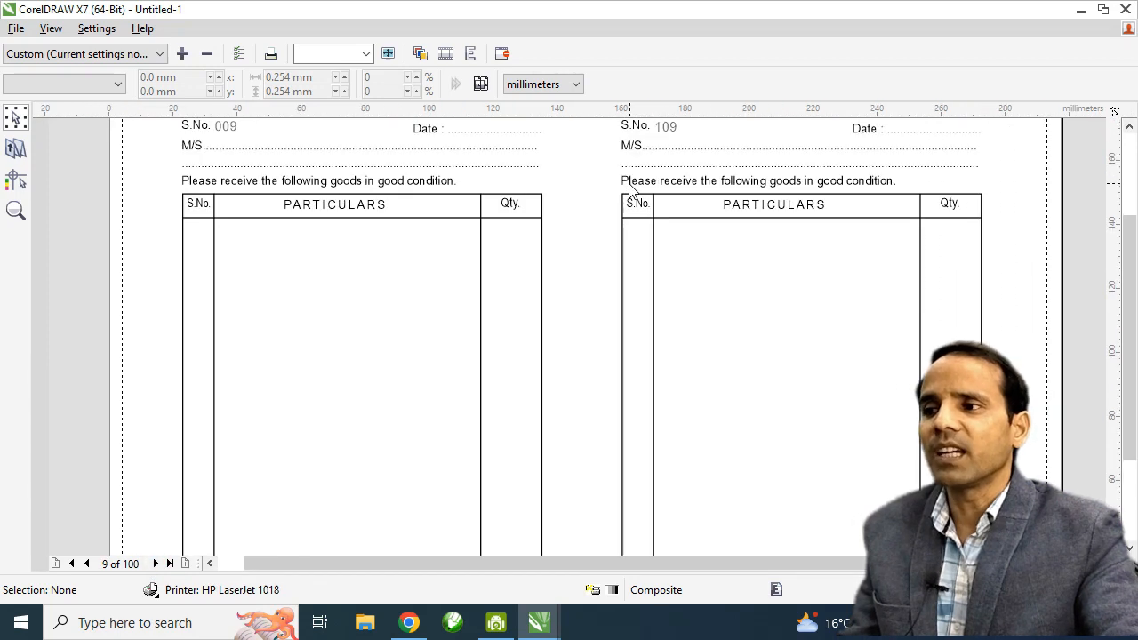
left_click_drag(1123, 255, 1123, 174)
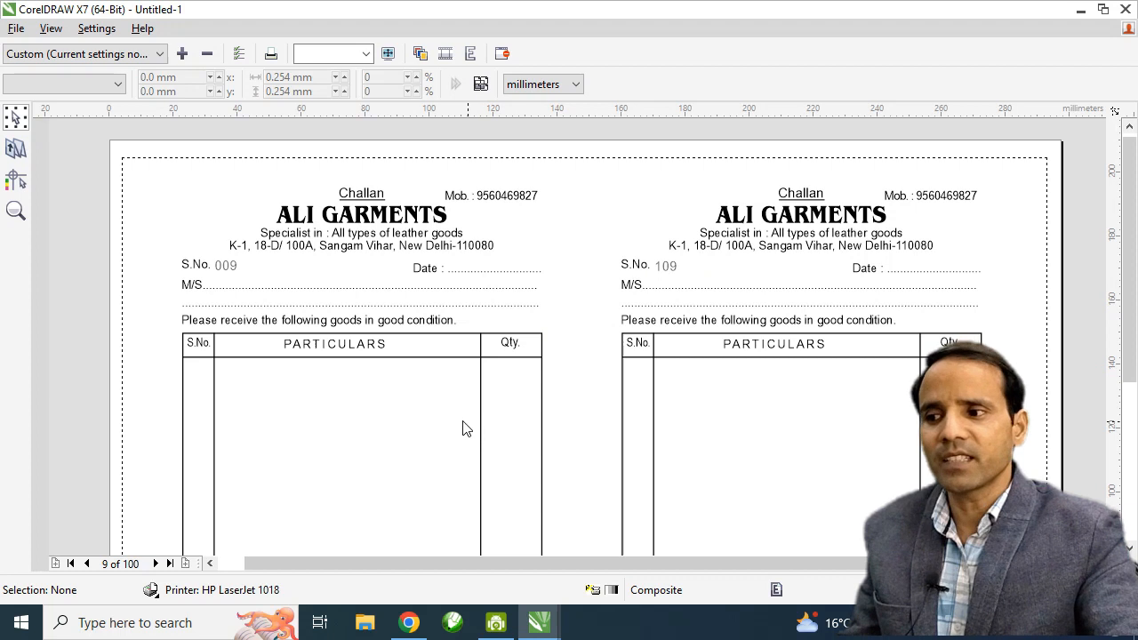
left_click(155, 564)
left_click(155, 564)
left_click(155, 564)
left_click(156, 564)
left_click(156, 563)
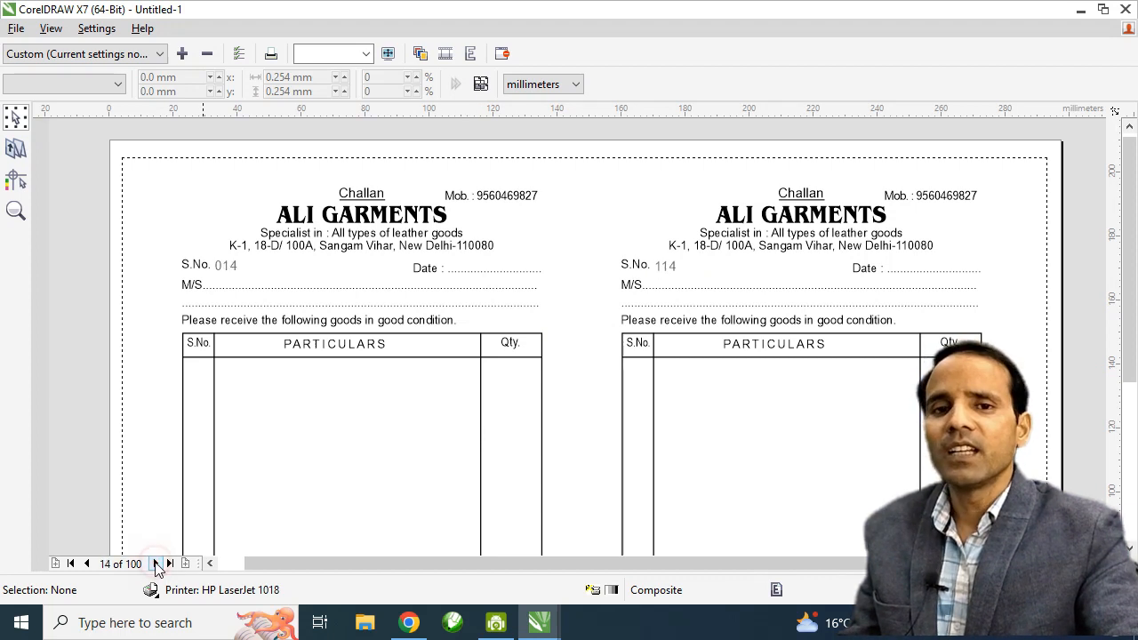
left_click(155, 563)
left_click(501, 53)
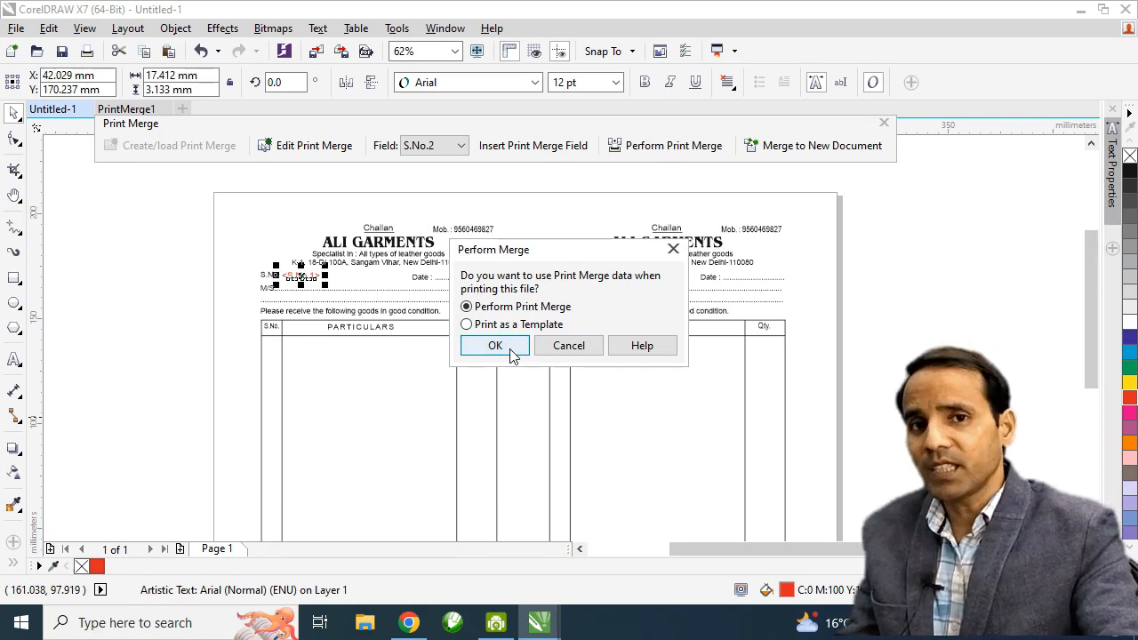
Perform the print merge with Microsoft XPS Document Writer as printer, using landscape orientation and A4 paper, and apply the print settings.
left_click(512, 354)
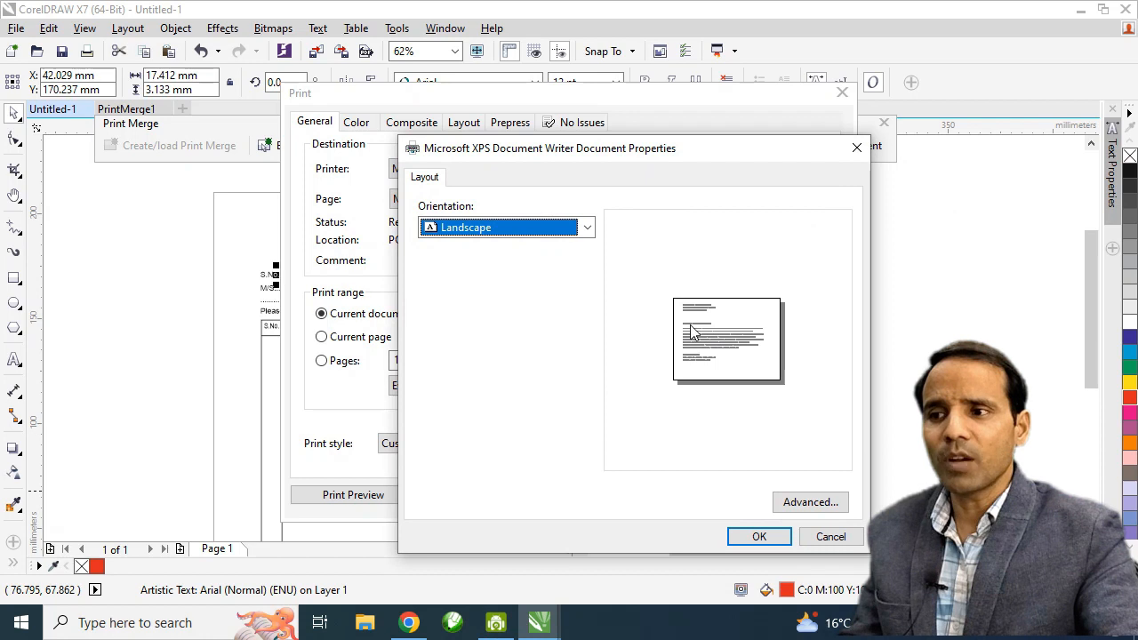
left_click(811, 503)
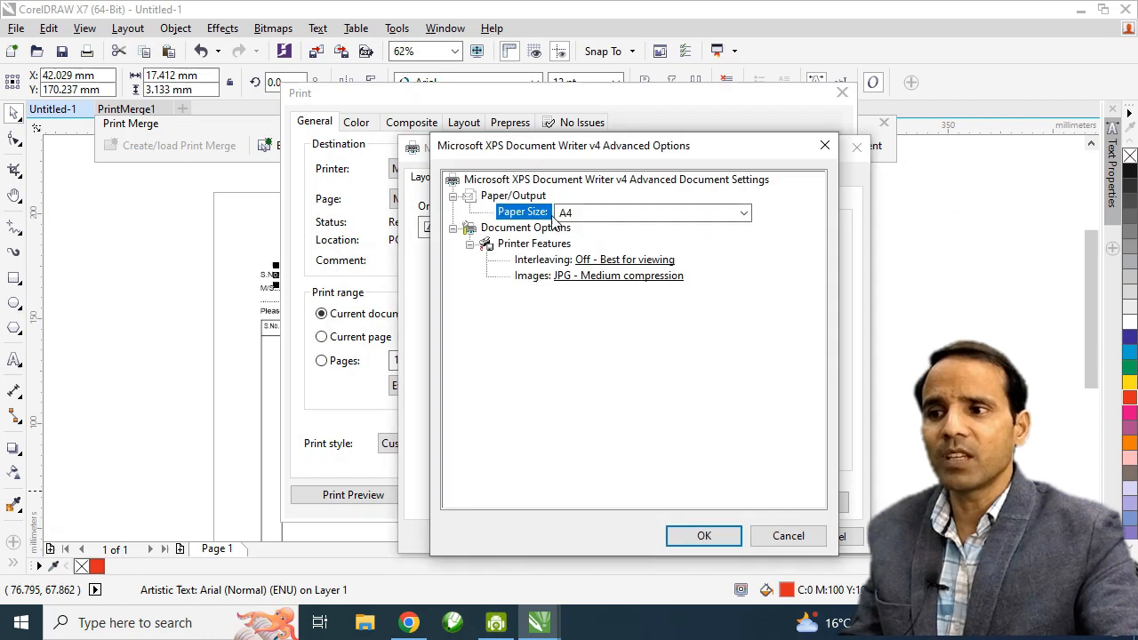
left_click(704, 535)
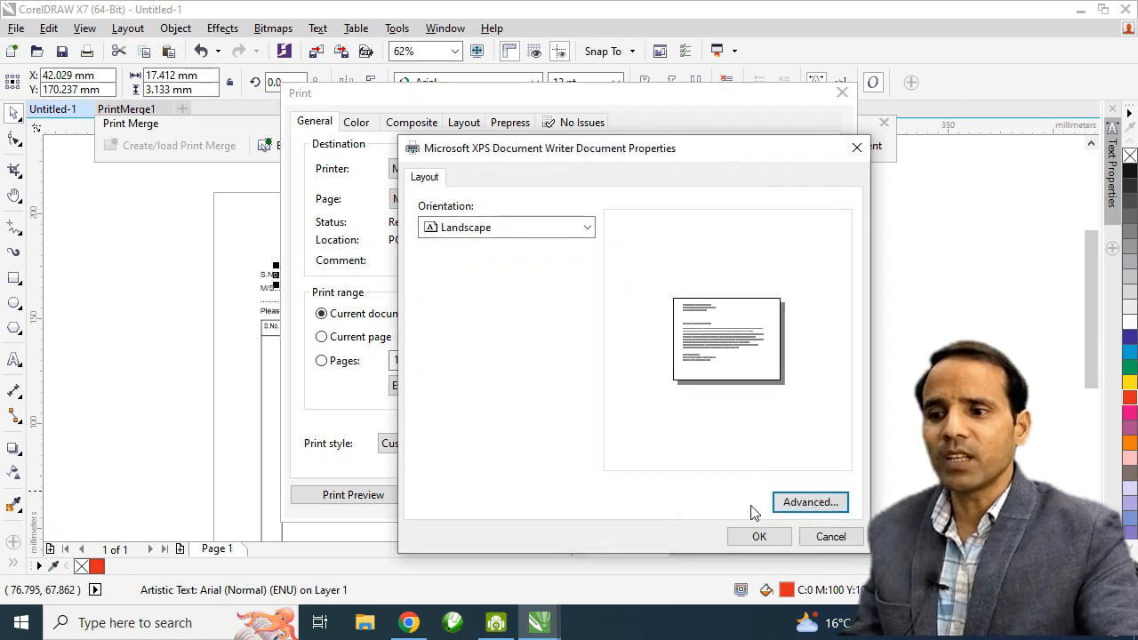
left_click(761, 538)
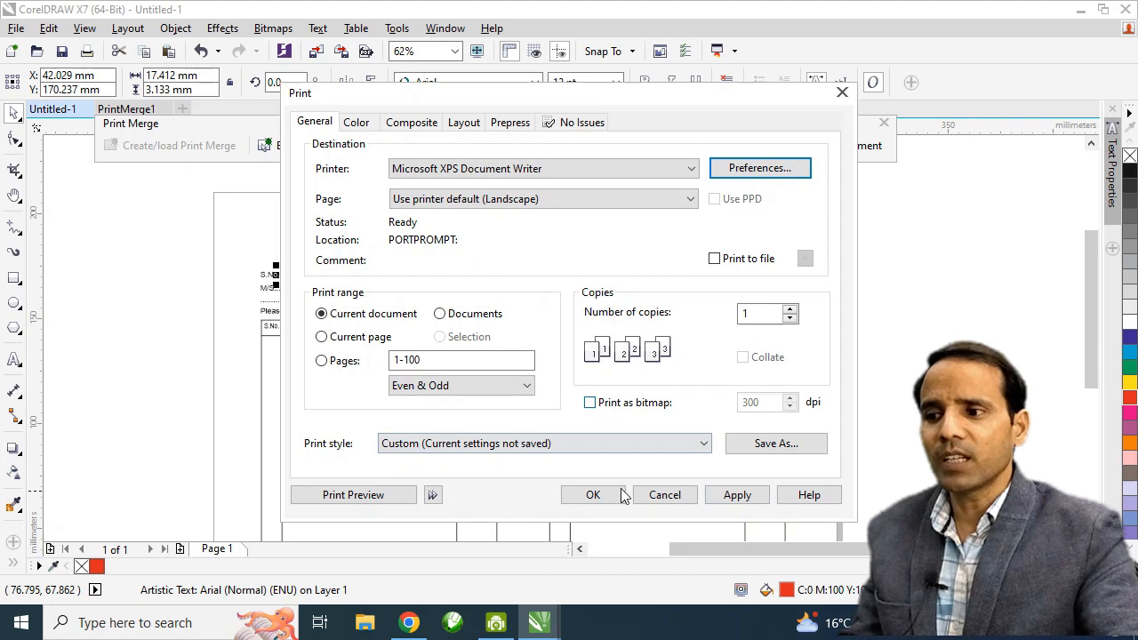
left_click(737, 496)
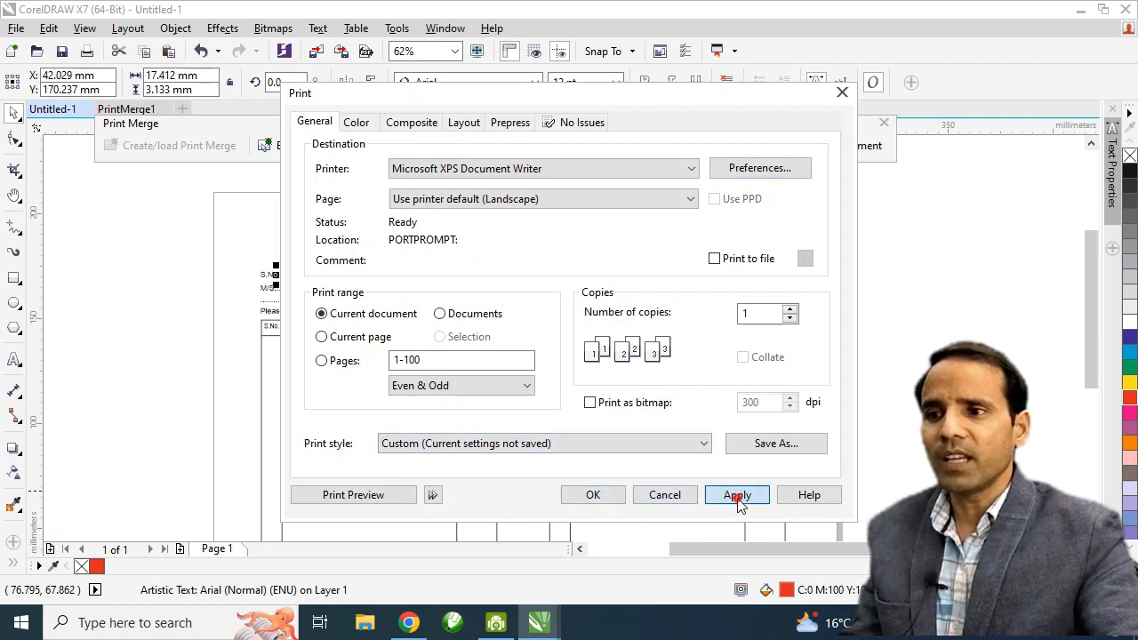
Print the merged challans to an XPS Document (*.xps) file named "bill book" on the Desktop.
left_click(593, 495)
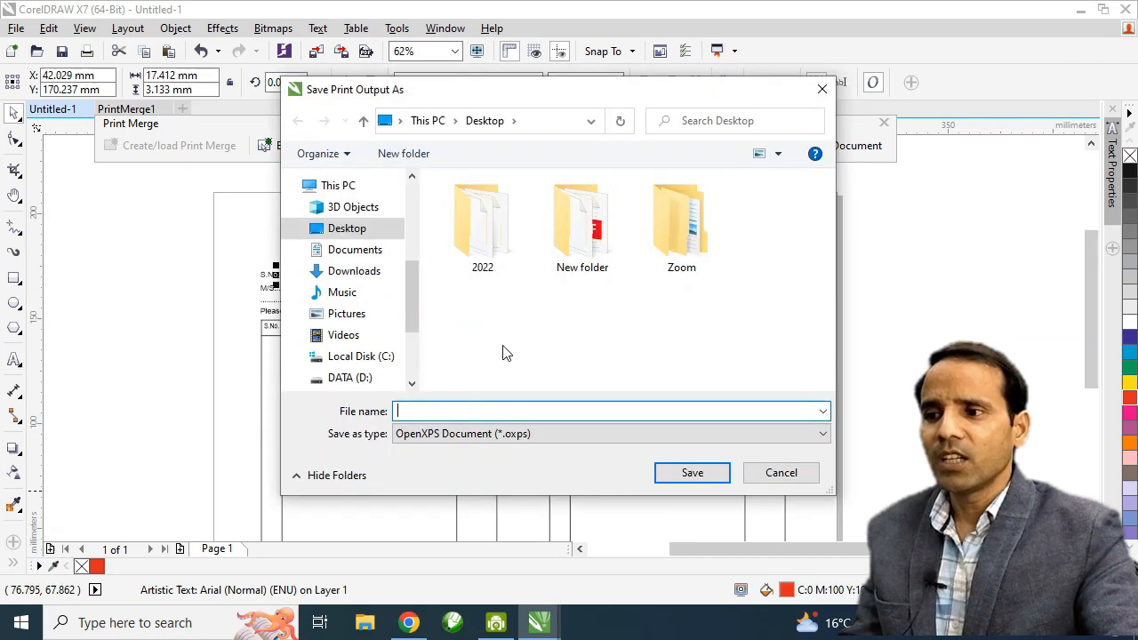
left_click(471, 433)
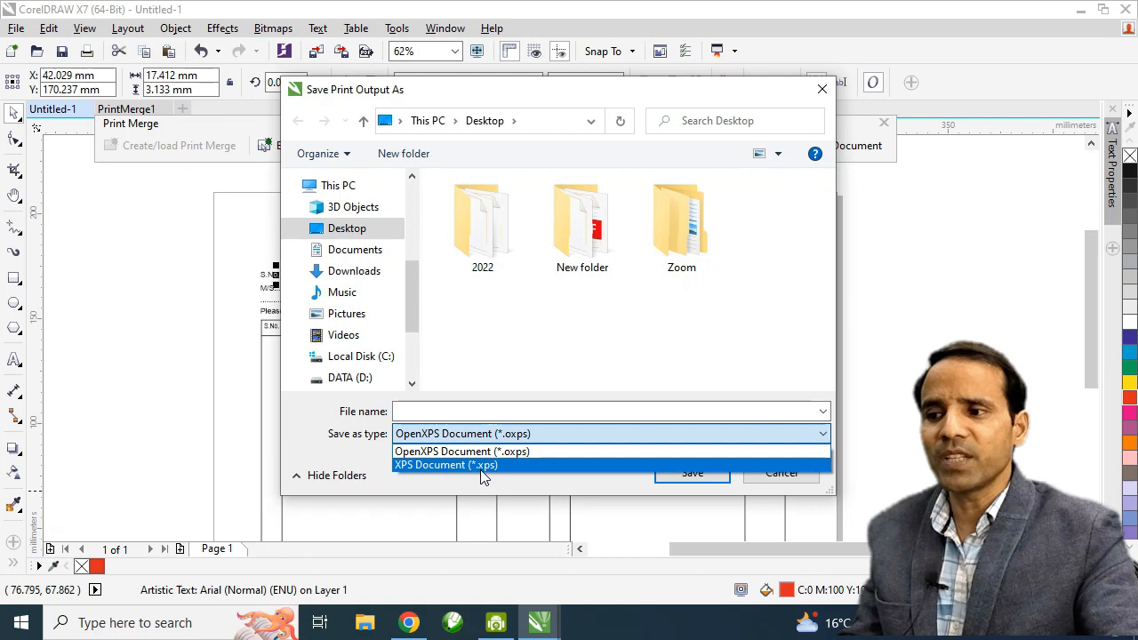
left_click(480, 469)
left_click(440, 411)
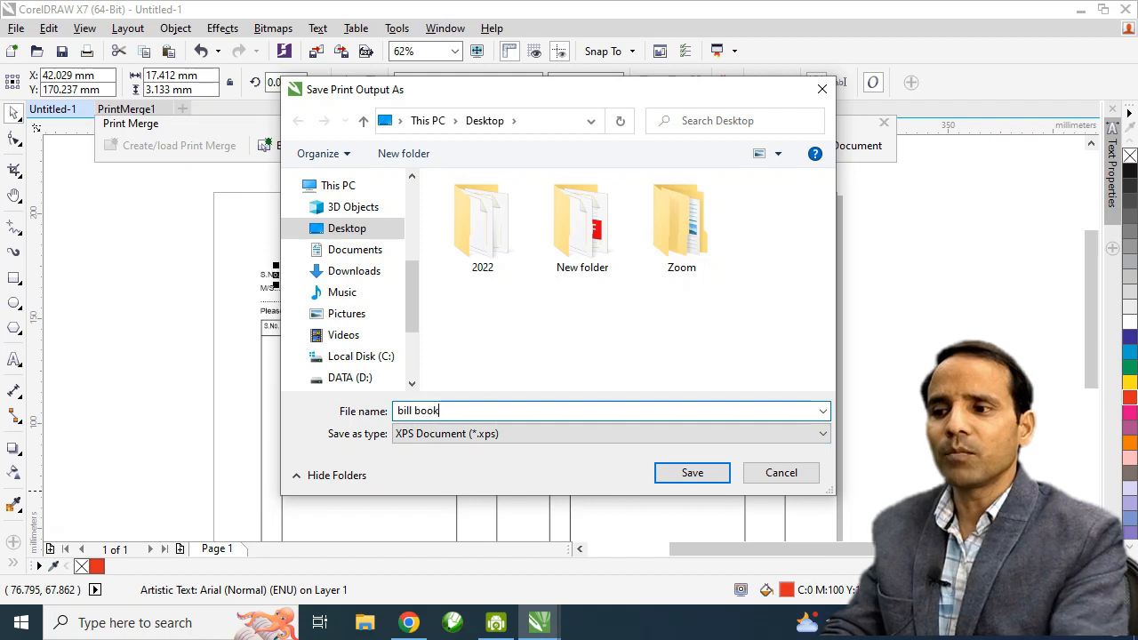
left_click(695, 474)
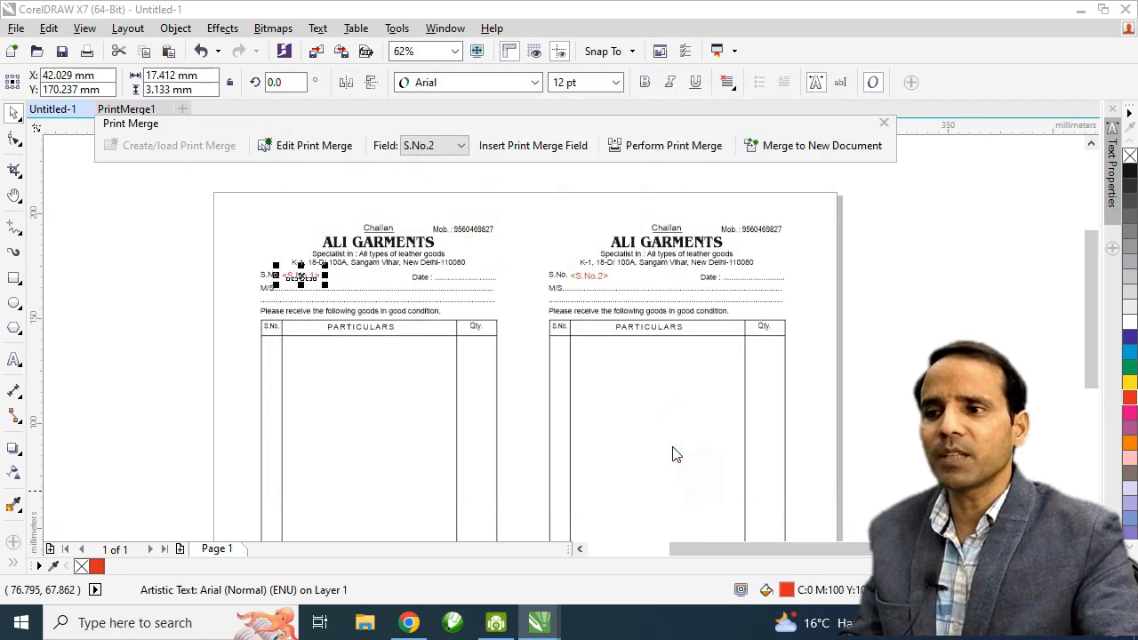
Switch to Chrome, search Google for "xps to pdf", and open the xpstopdf.com converter.
key("super+d")
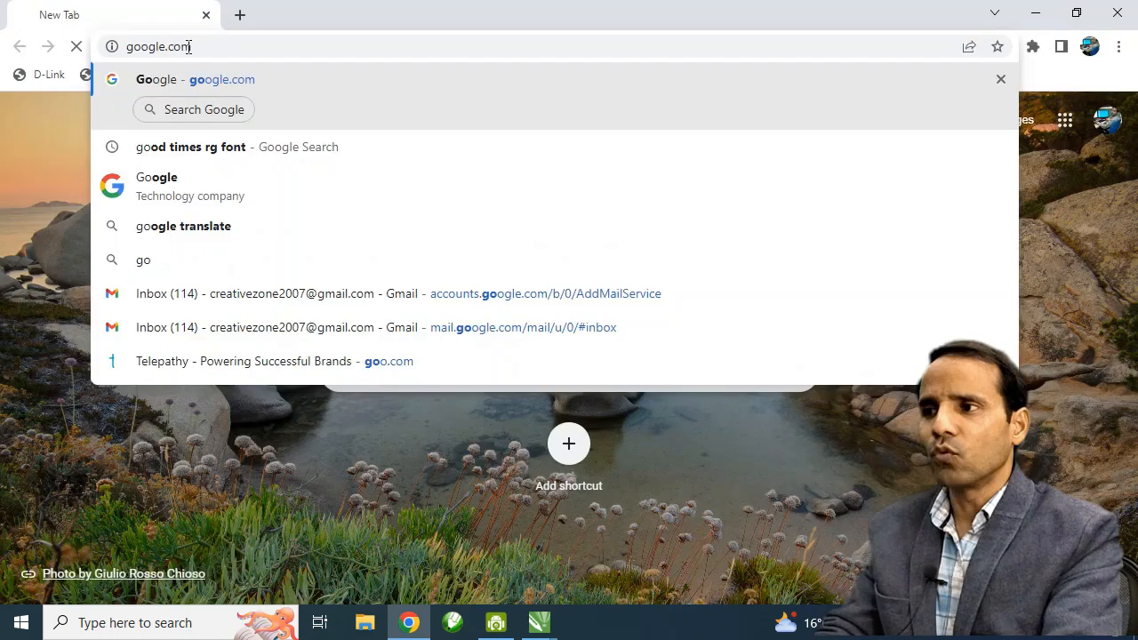
key("Return")
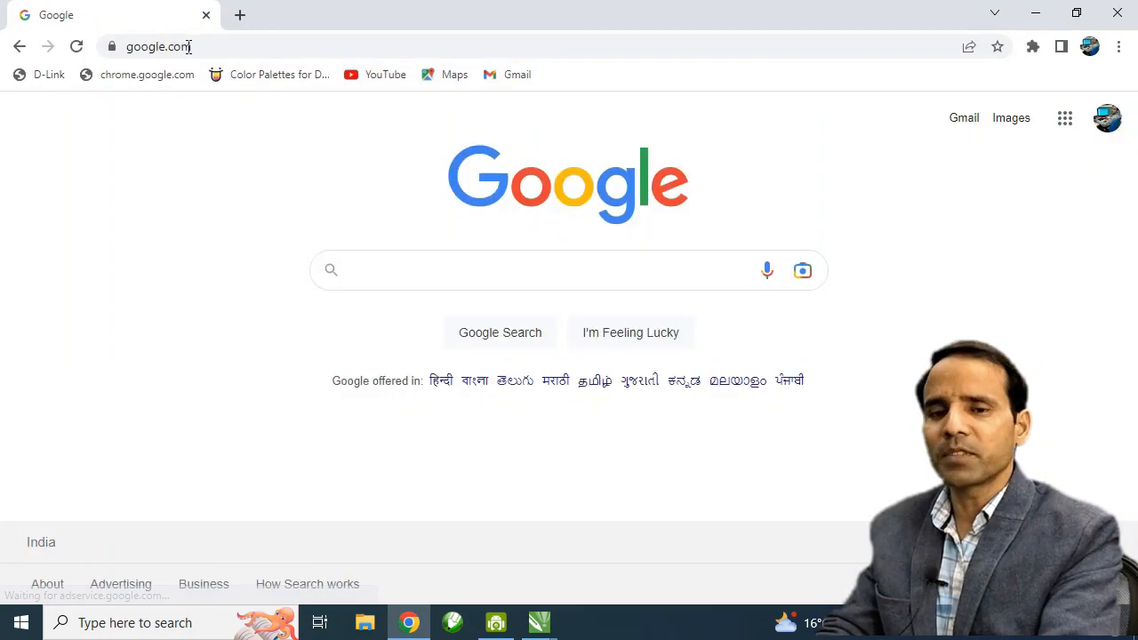
type("xps to pdf")
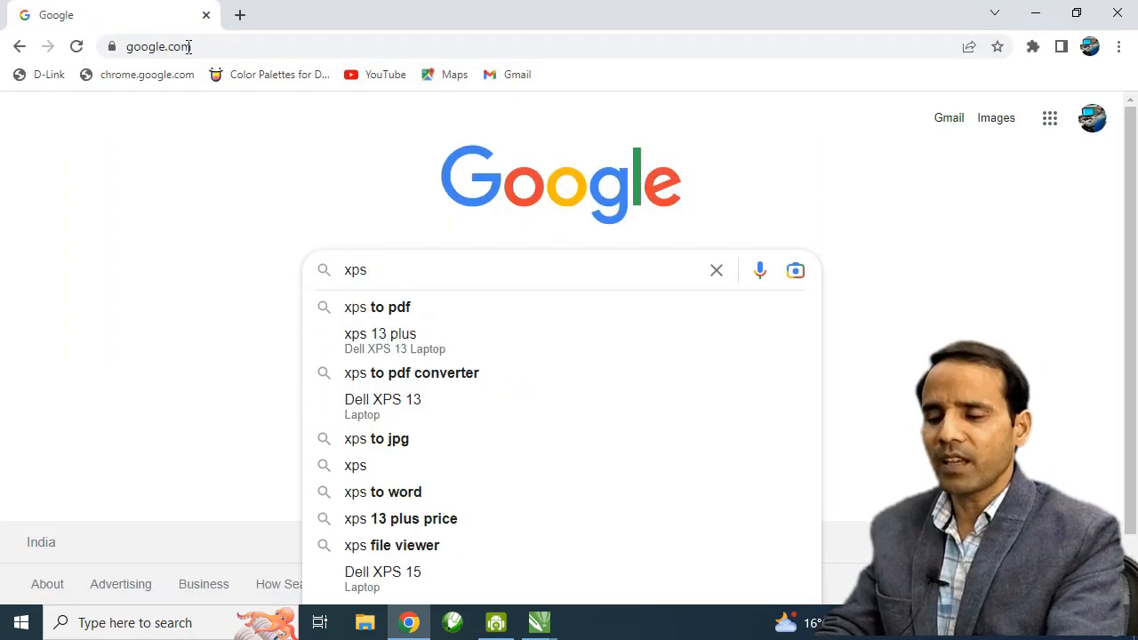
key("BackSpace")
type("s to pdf")
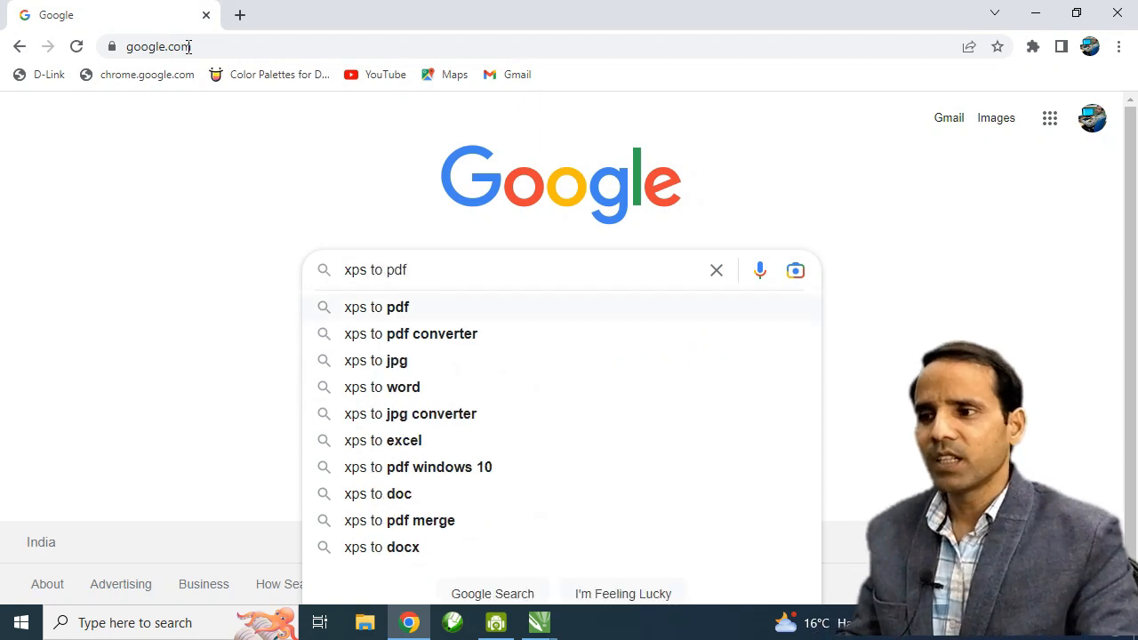
key("Return")
left_click(173, 289)
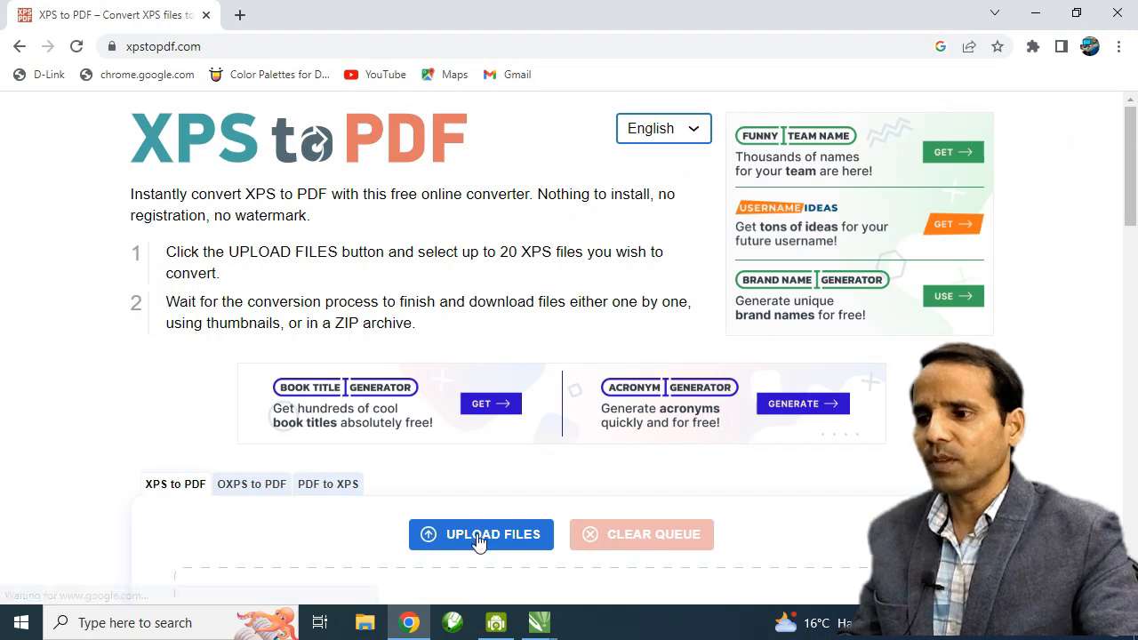
Upload bill book.xps from the Desktop to the XPS to PDF converter.
left_click(478, 539)
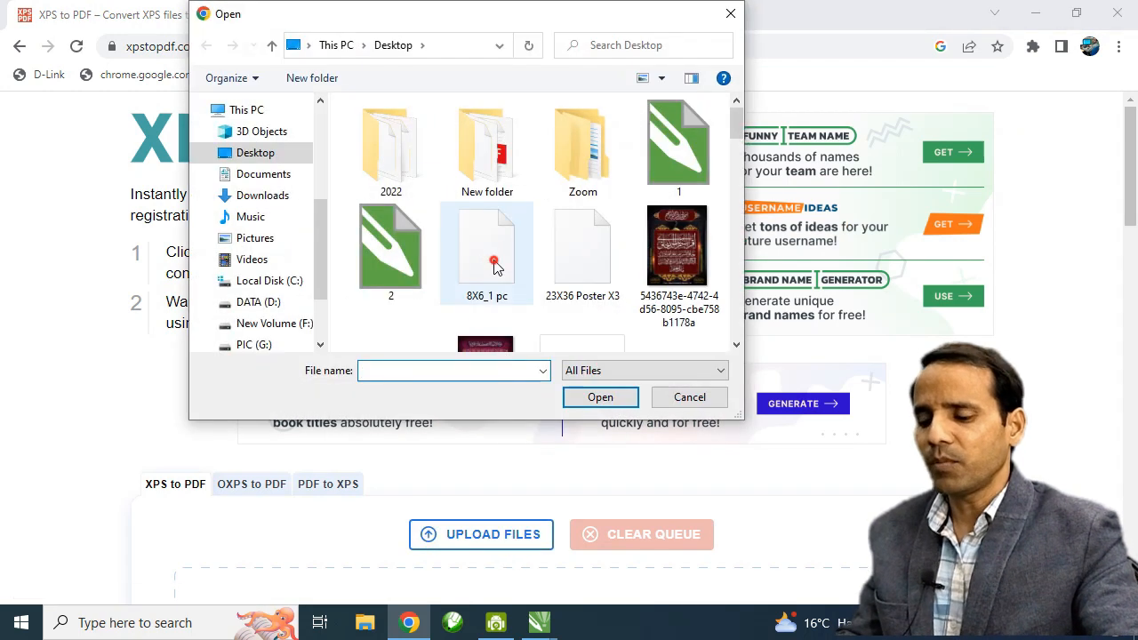
left_click(495, 267)
scroll(496, 267, "down", 3)
left_click(578, 284)
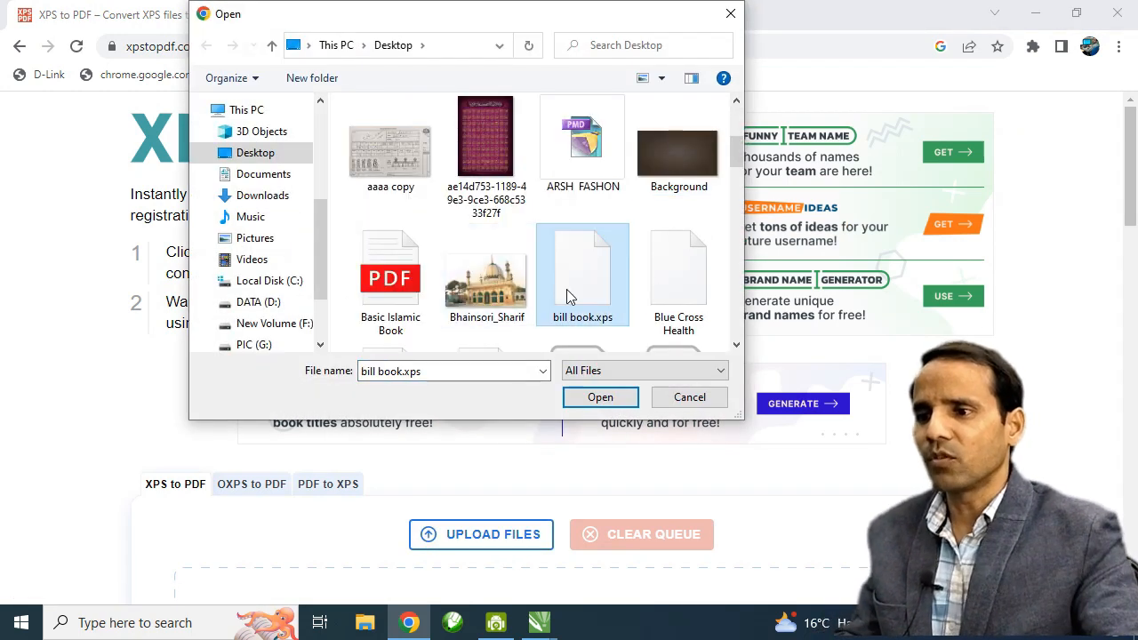
left_click(600, 398)
Download the converted bill book.pdf, show it in its folder, and open it in Edge.
scroll(452, 457, "down", 4)
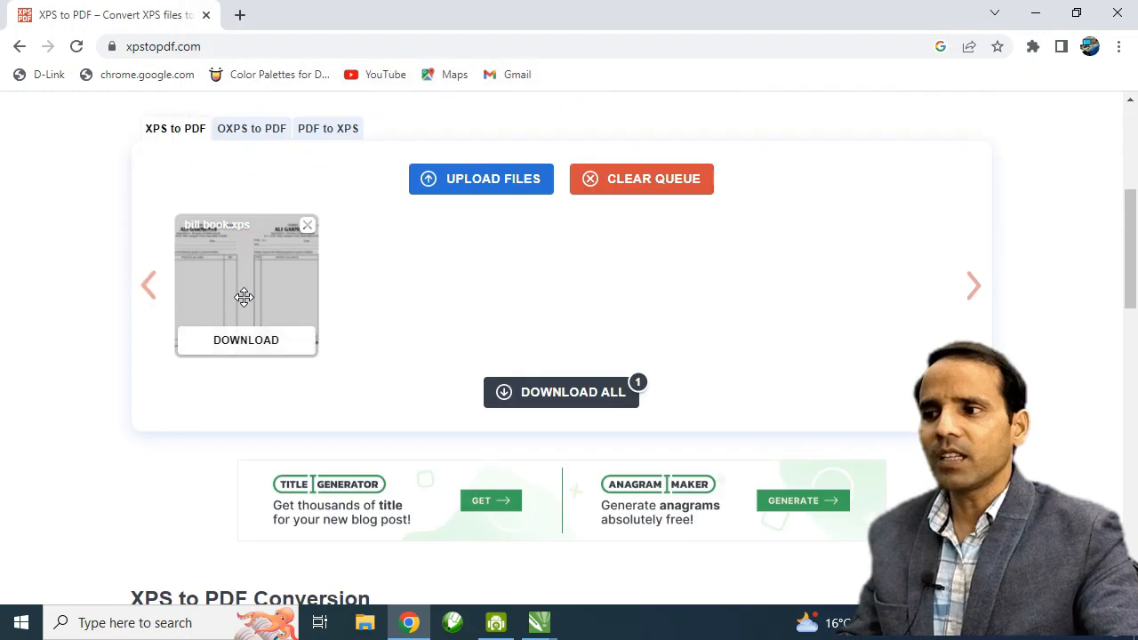
left_click(240, 345)
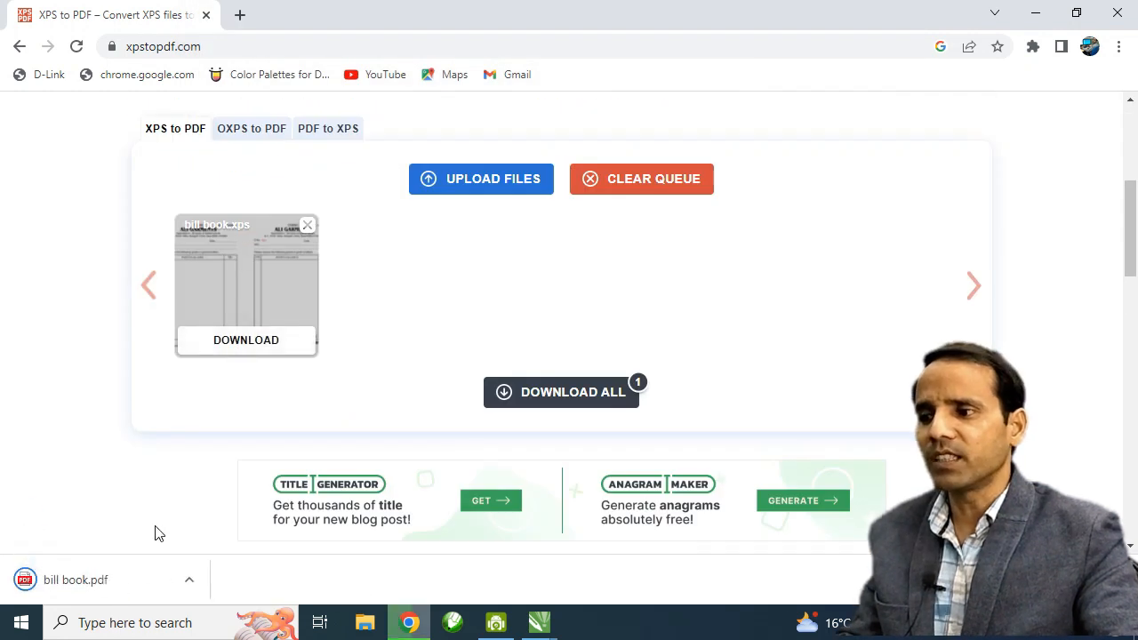
left_click(194, 587)
left_click(234, 525)
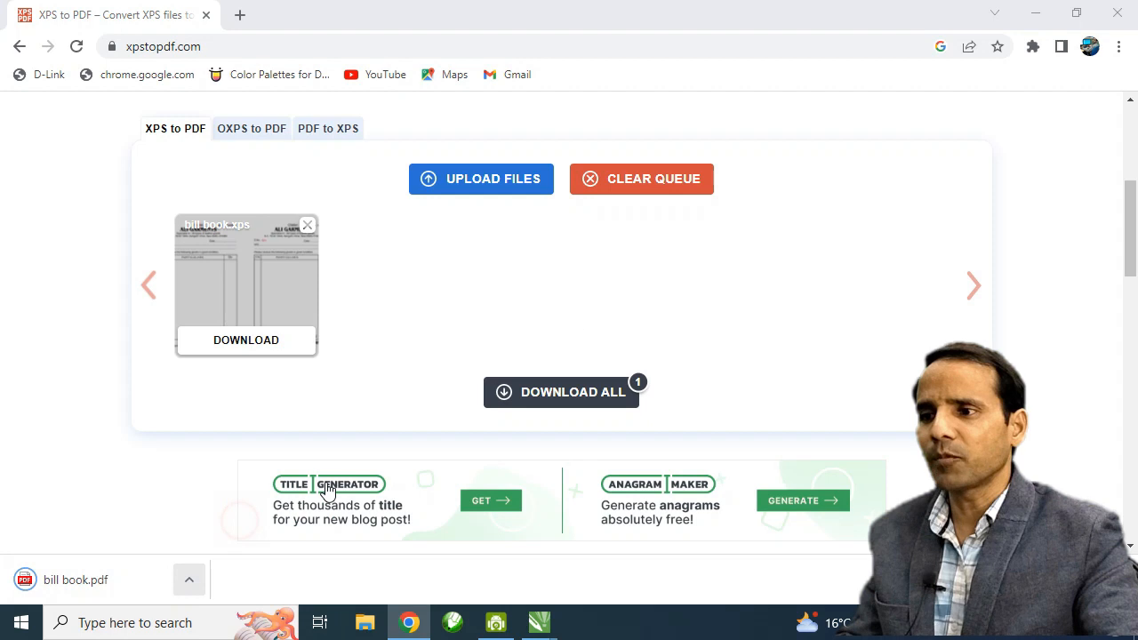
double_click(358, 286)
Look through bill book.pdf from the first to the last pages and check the serial numbers on both challans.
scroll(498, 373, "down", 5)
scroll(498, 373, "down", 3)
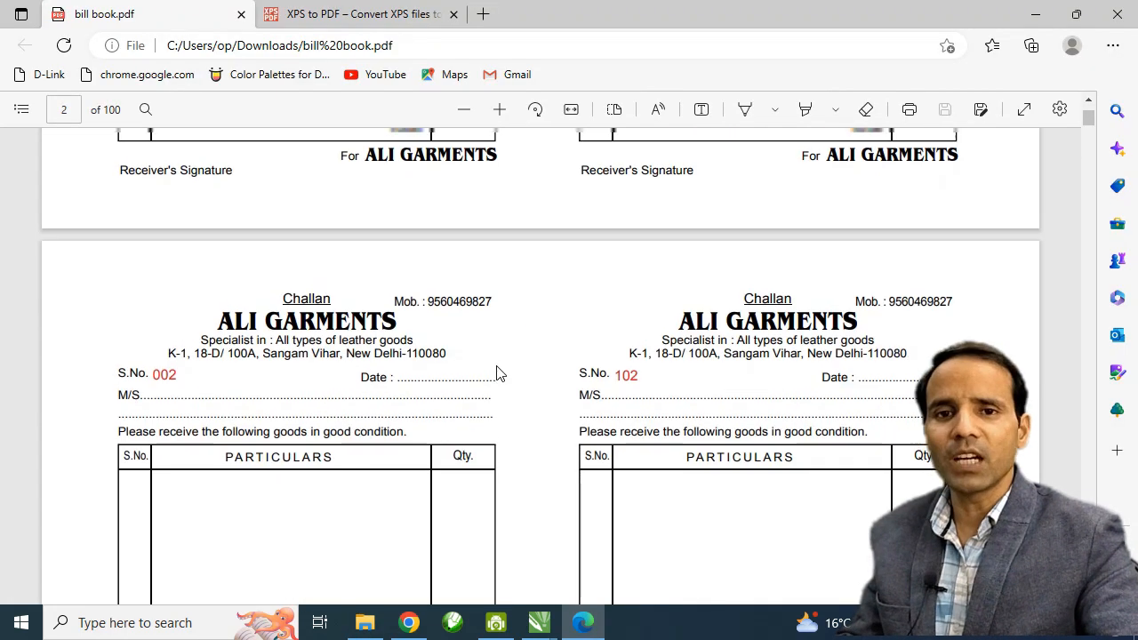
scroll(498, 374, "up", 7)
scroll(498, 373, "down", 10)
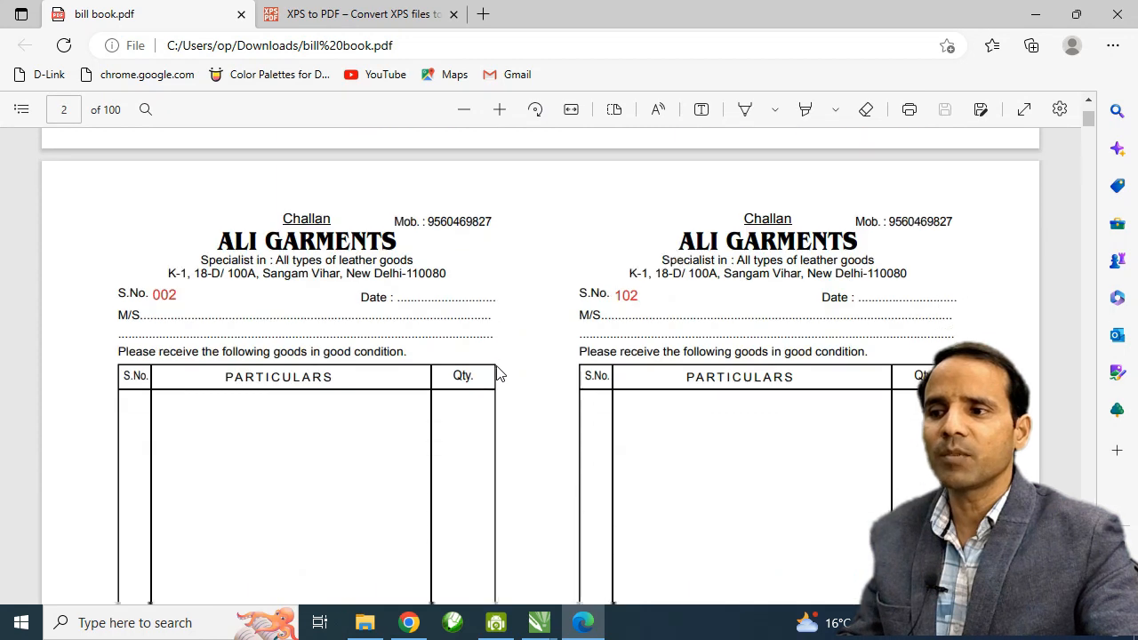
scroll(498, 374, "down", 4)
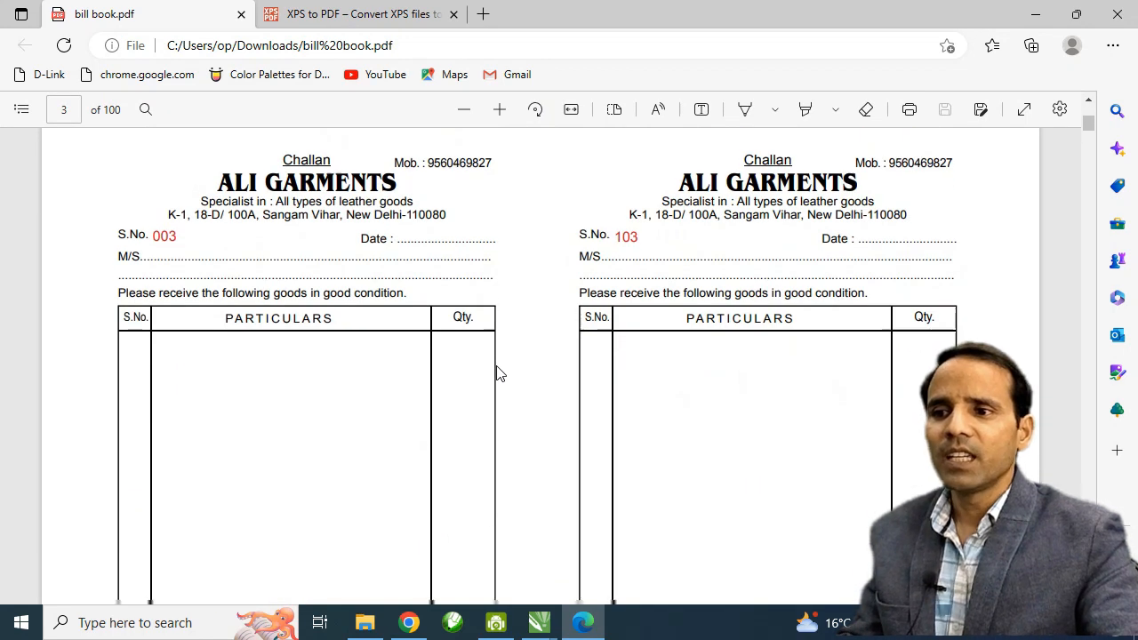
scroll(498, 373, "down", 6)
scroll(498, 374, "down", 12)
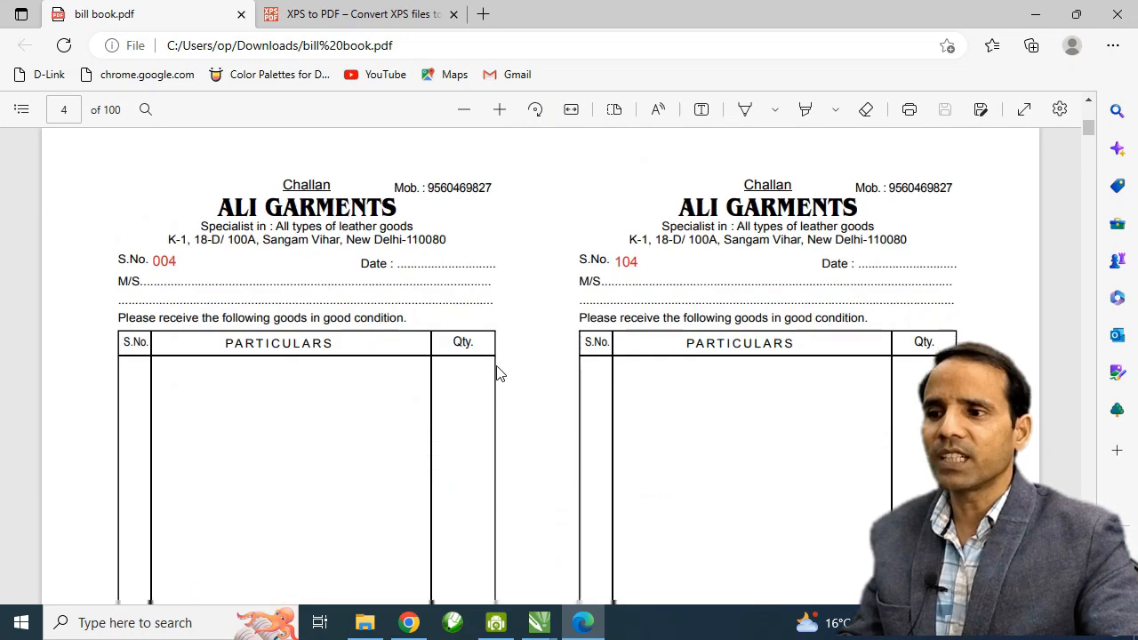
scroll(495, 376, "down", 6)
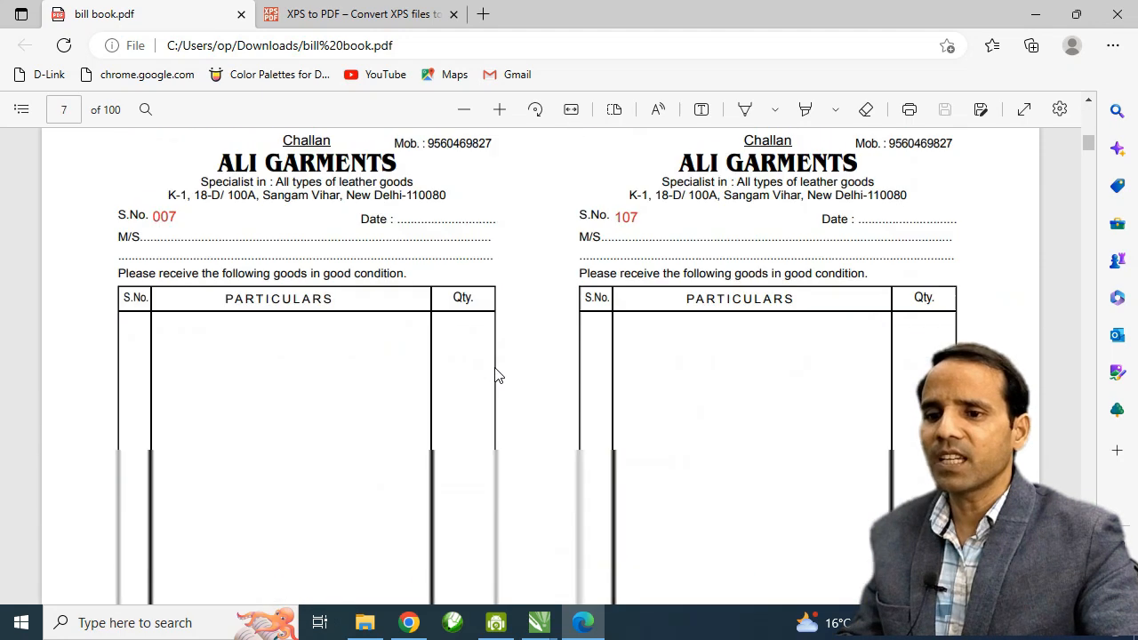
left_click_drag(1089, 144, 1073, 604)
scroll(685, 382, "up", 4)
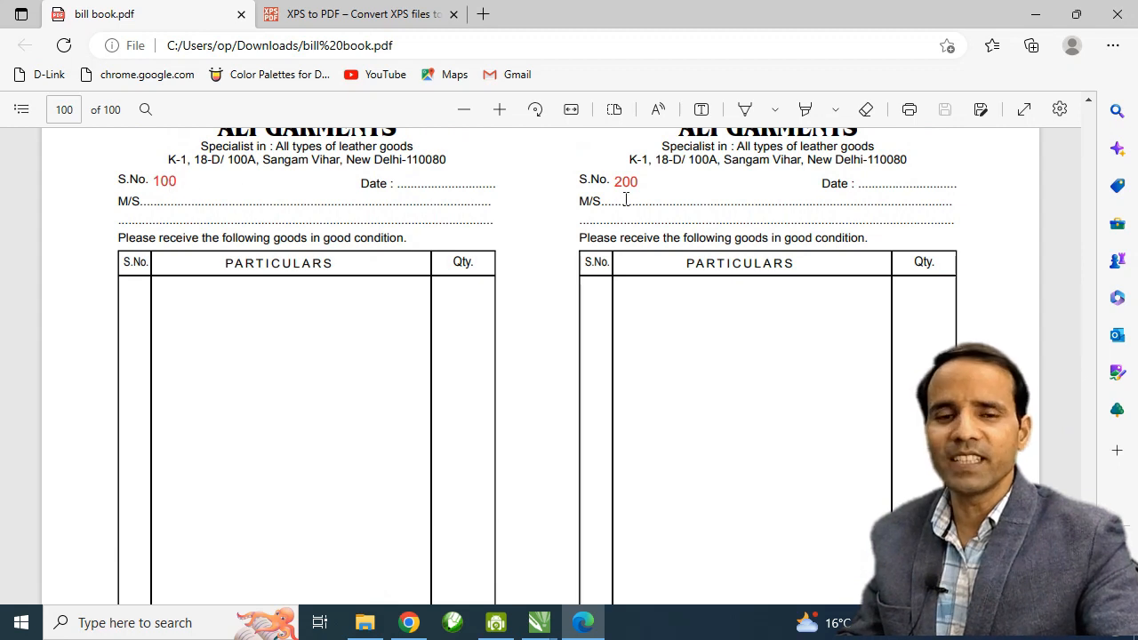
scroll(623, 205, "up", 10)
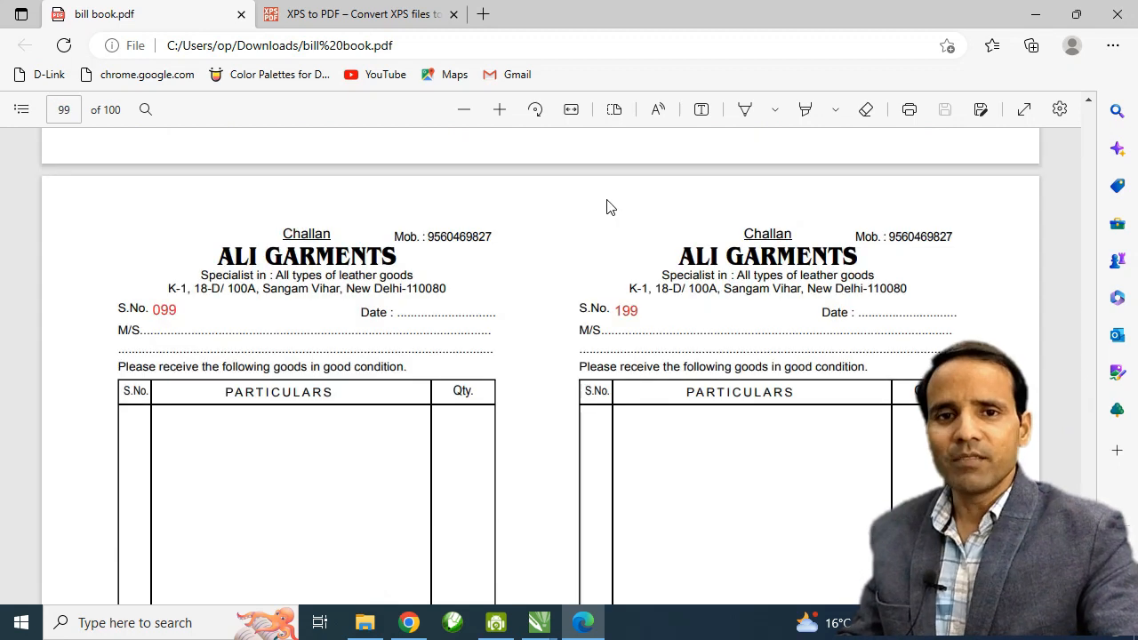